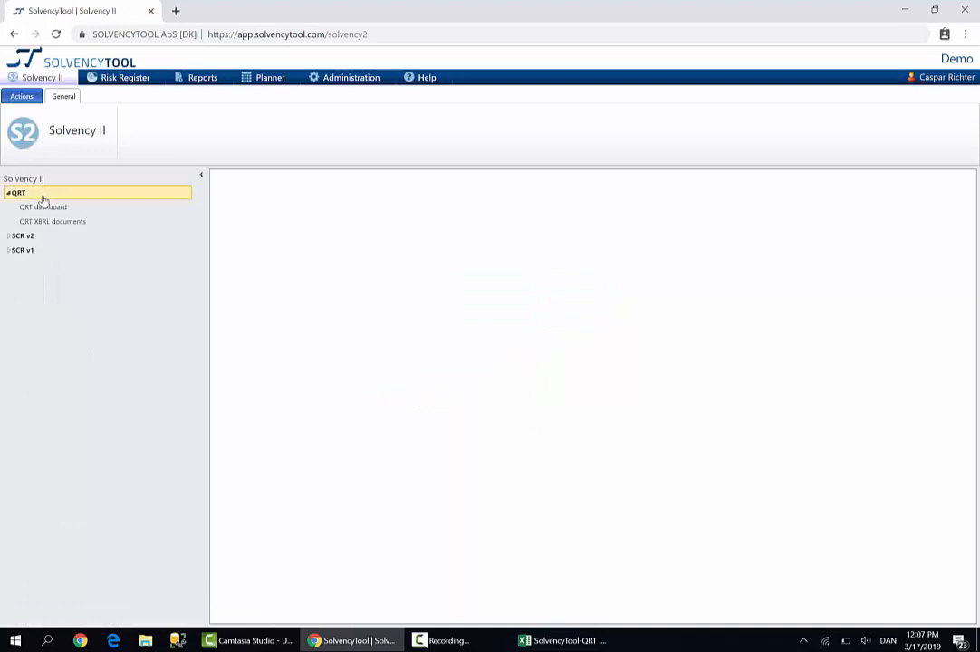
Create a draft QRT package with description "Demo" and reporting type QRS: Quarterly Solvency II reporting Solo
left_click(44, 209)
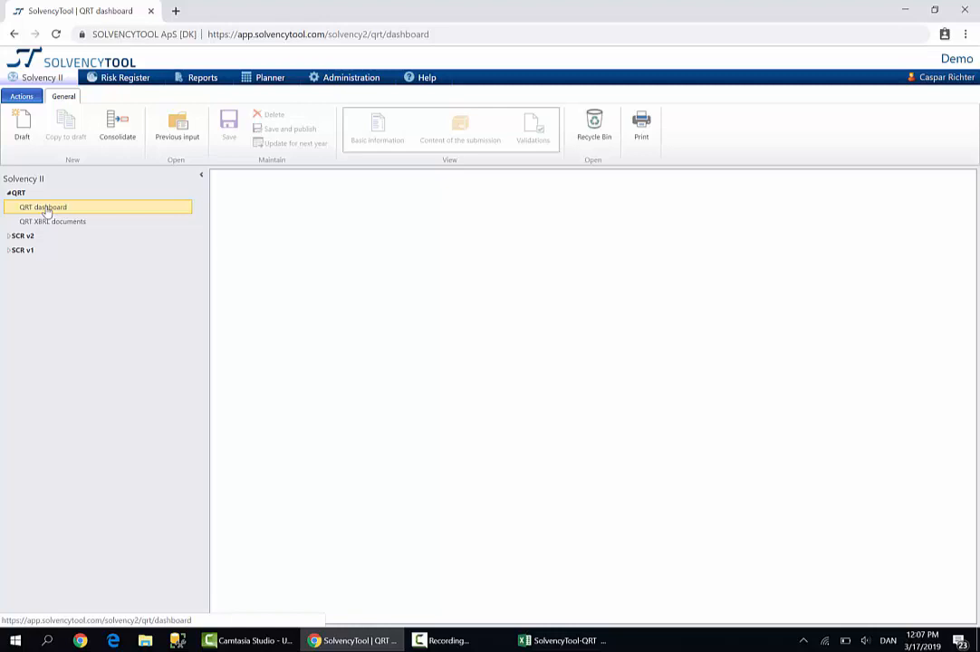
left_click(28, 127)
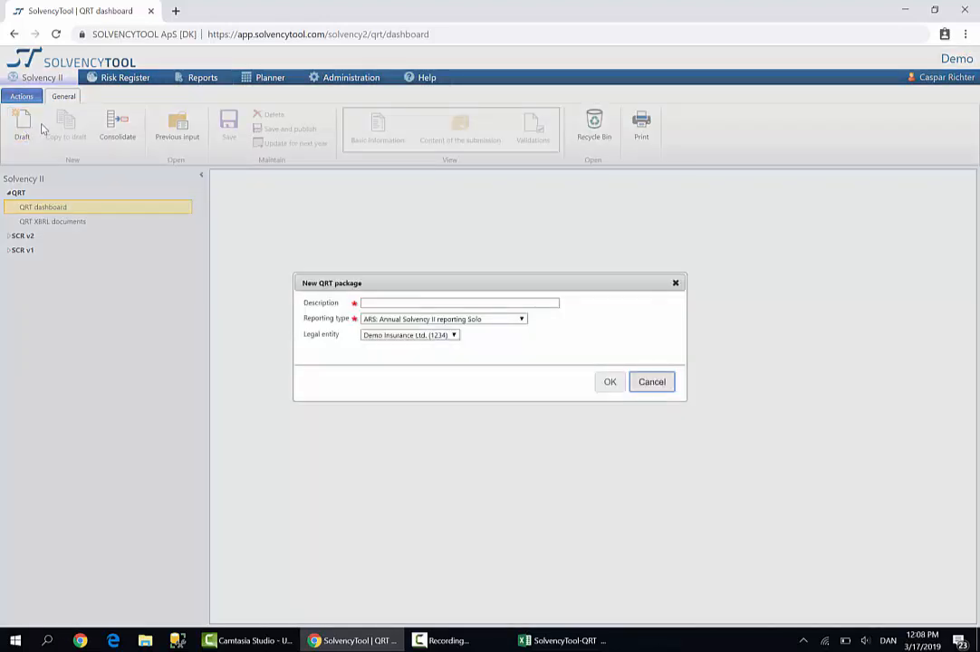
left_click(368, 303)
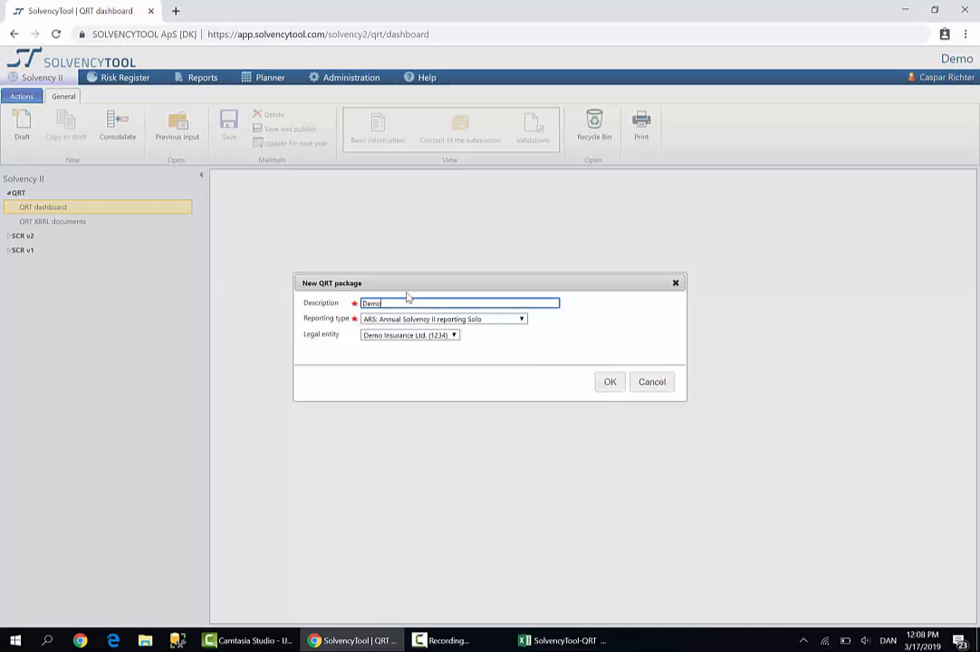
left_click(415, 327)
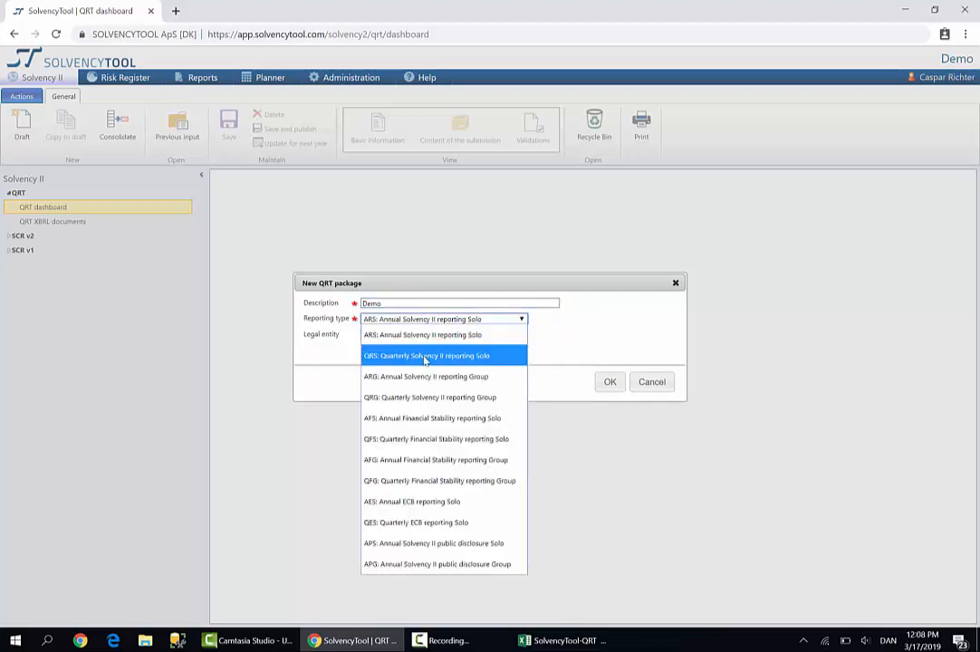
left_click(425, 356)
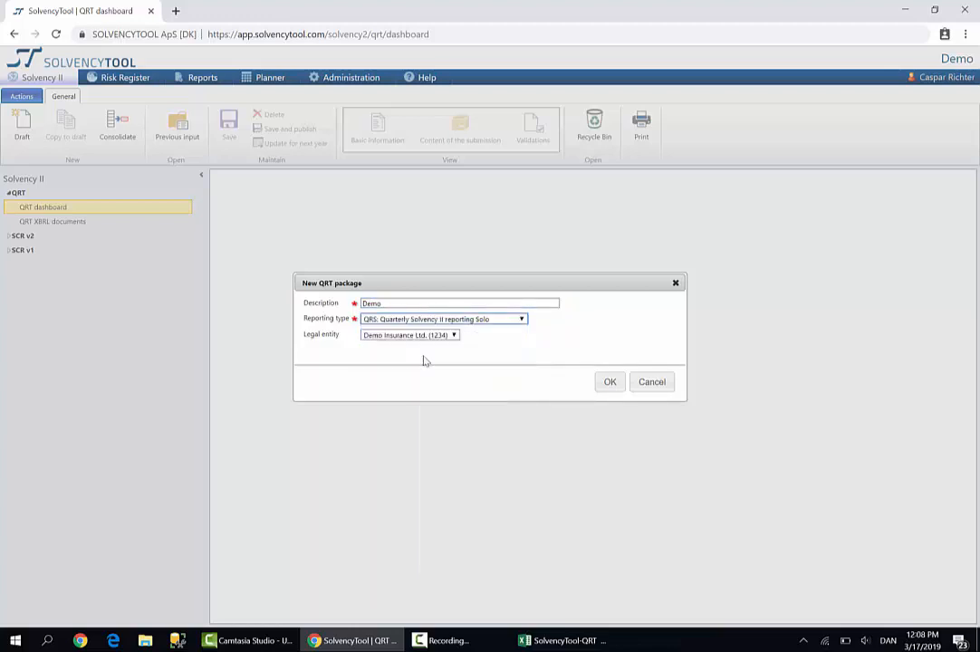
left_click(611, 381)
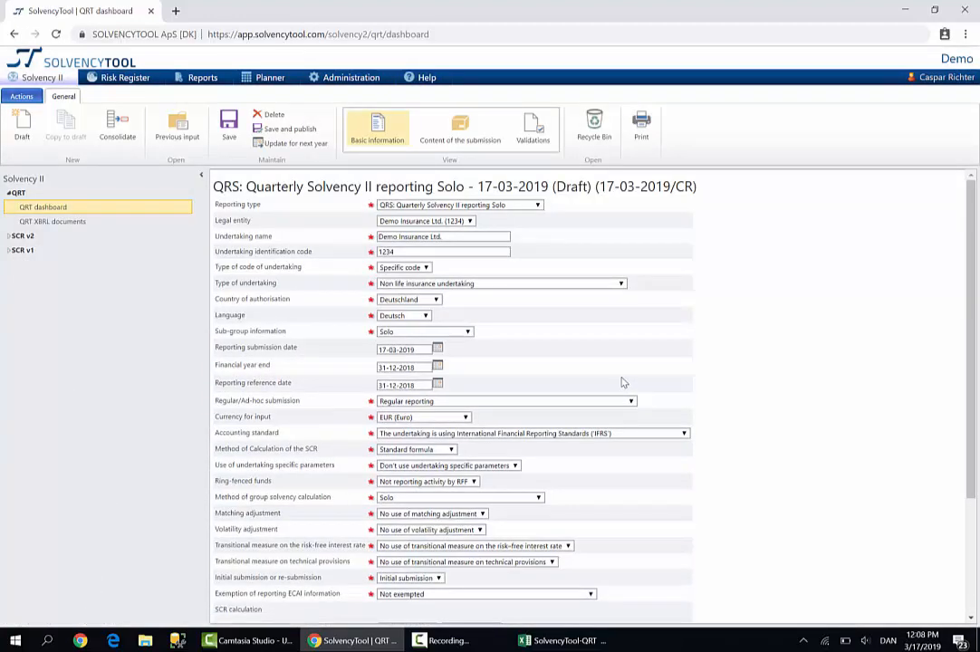
In the package's submission content, mark templates S.02.01 Balance sheet, S.23.01 Own funds and S.28.01 as Reported and save
scroll(621, 379, "down", 3)
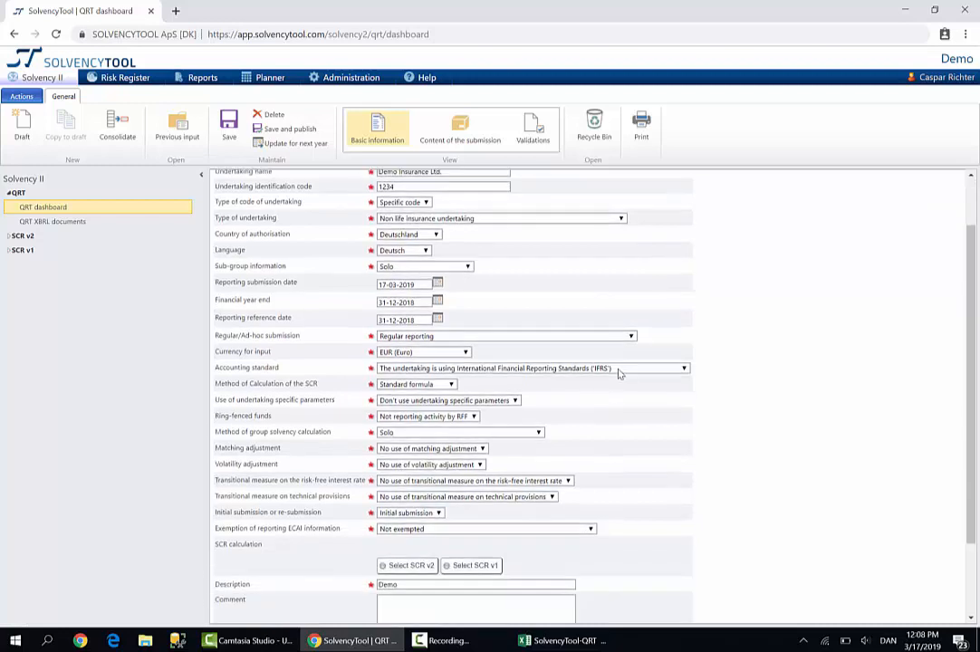
scroll(619, 374, "down", 1)
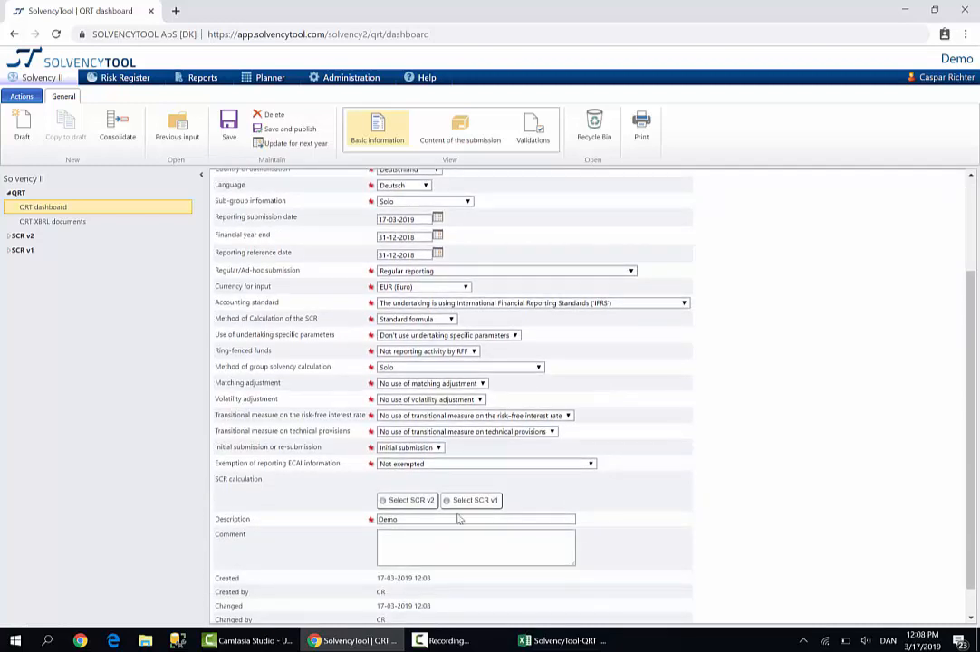
left_click_drag(407, 521, 342, 533)
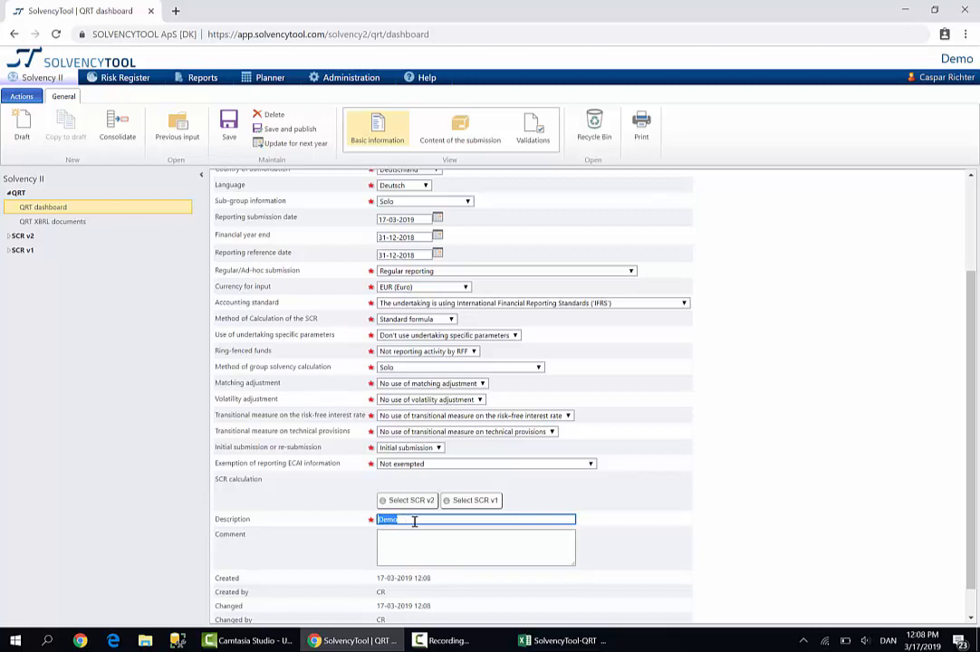
left_click(458, 123)
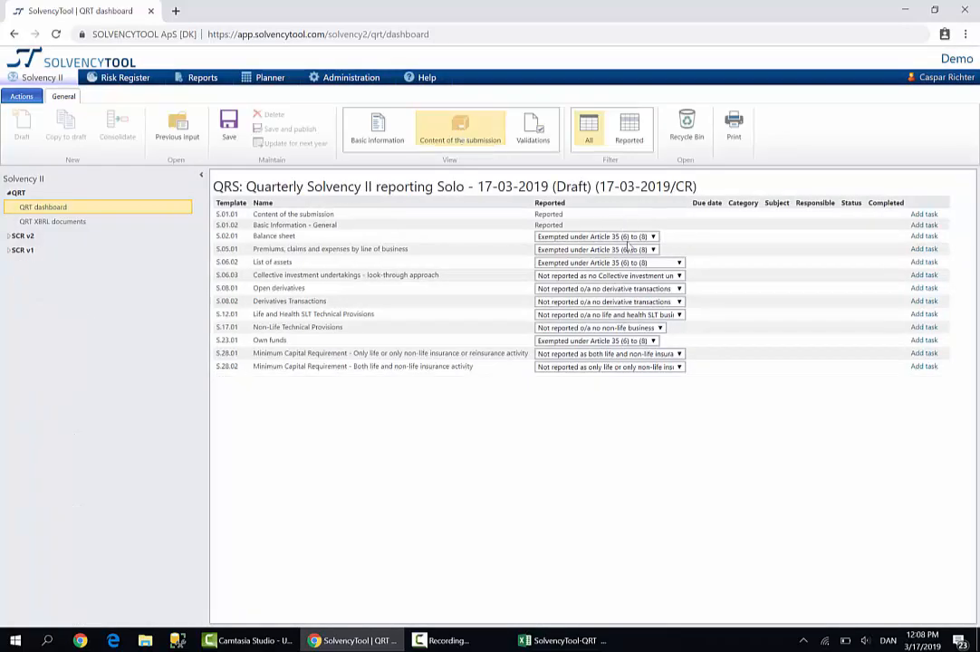
left_click(627, 239)
left_click(629, 276)
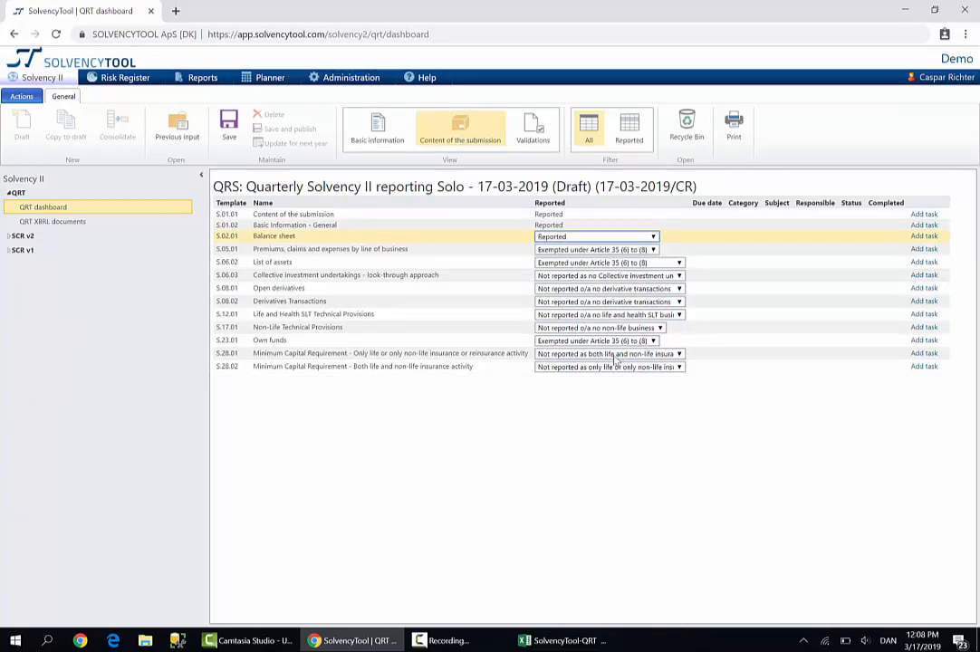
left_click(573, 341)
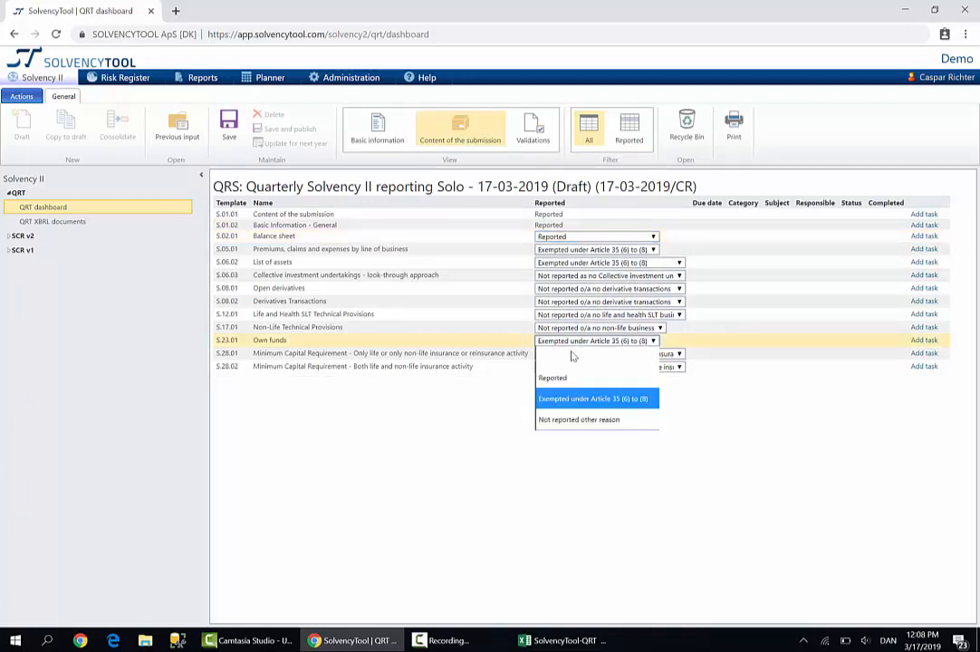
left_click(573, 379)
left_click(580, 354)
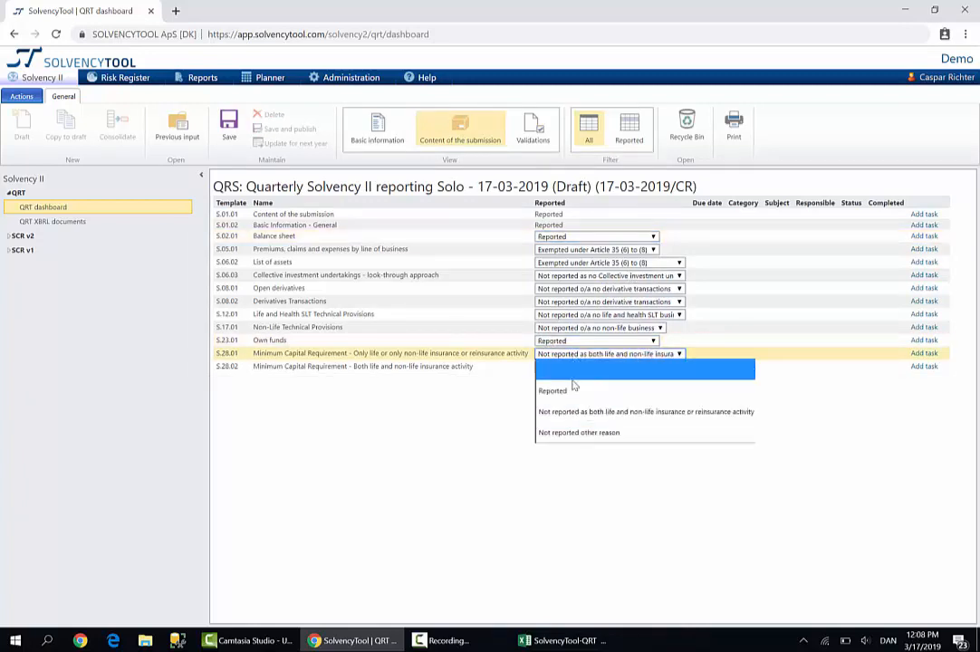
left_click(593, 389)
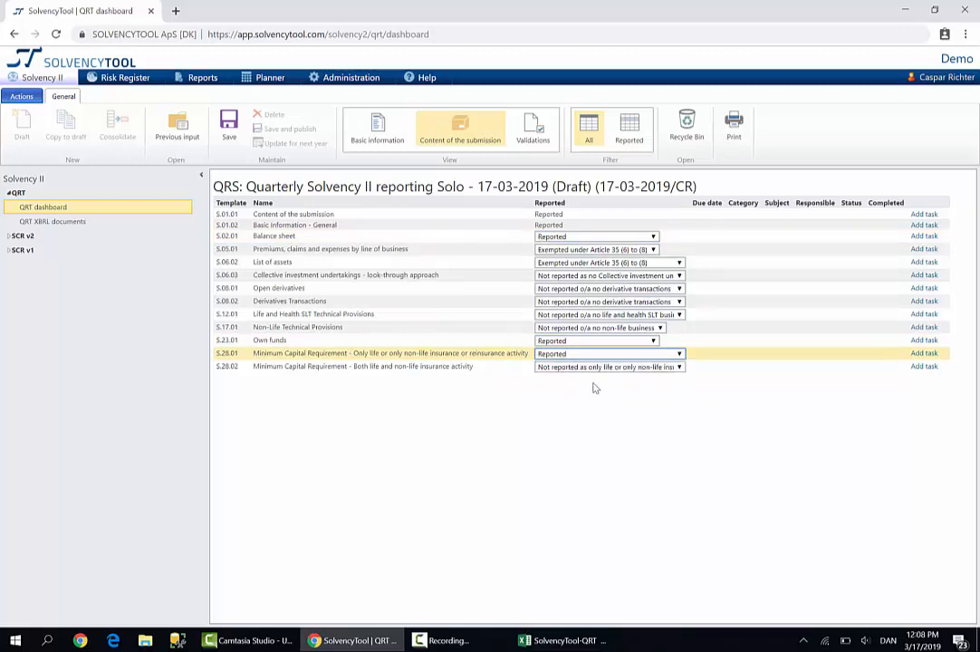
left_click(230, 134)
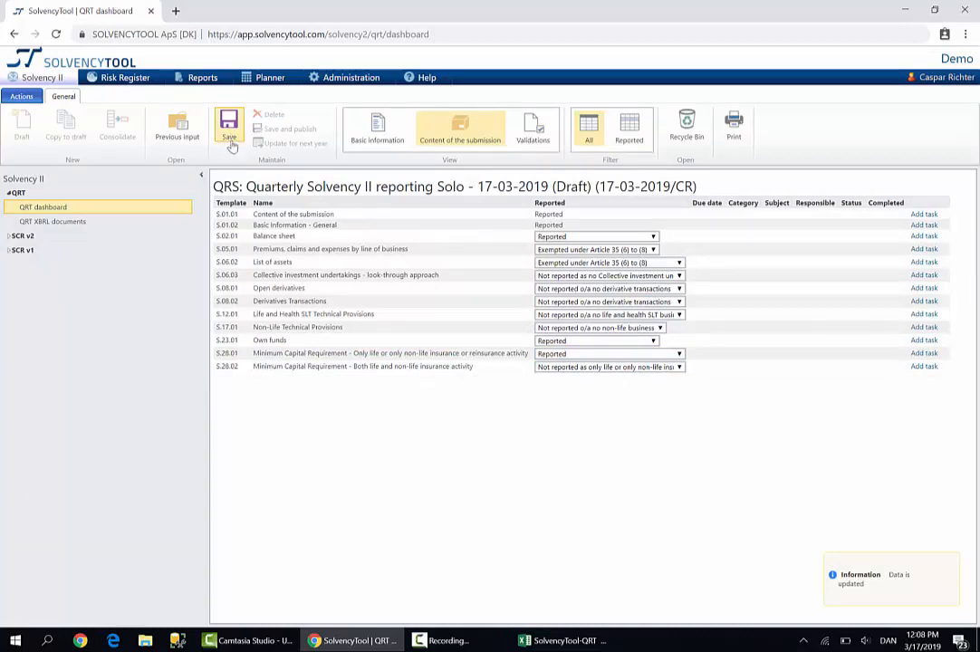
Switch to the SolvencyTool-QRT workbook in Excel and view its full list of sheets
left_click(564, 641)
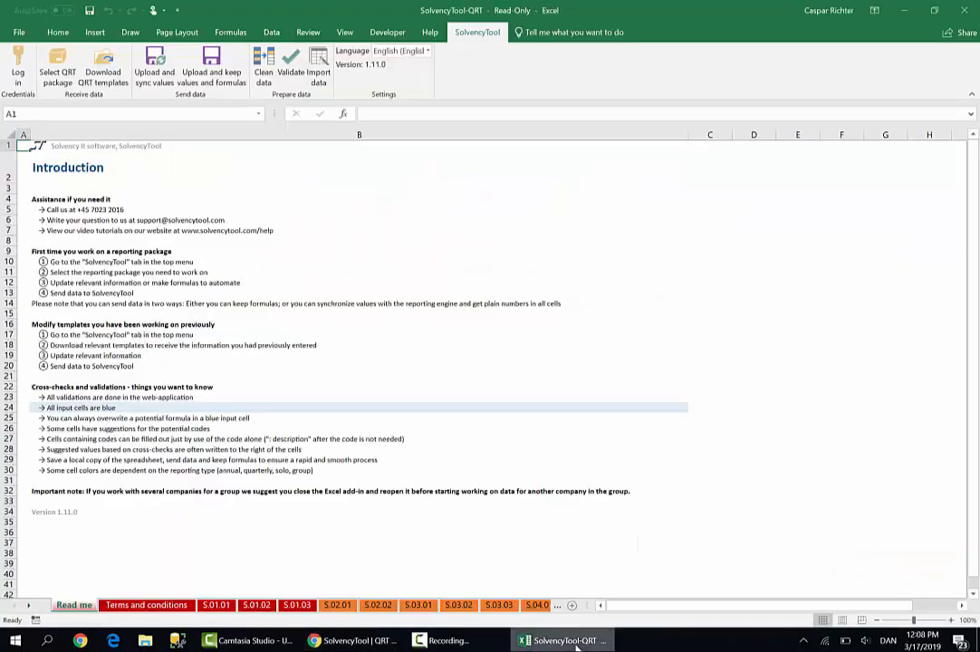
right_click(24, 602)
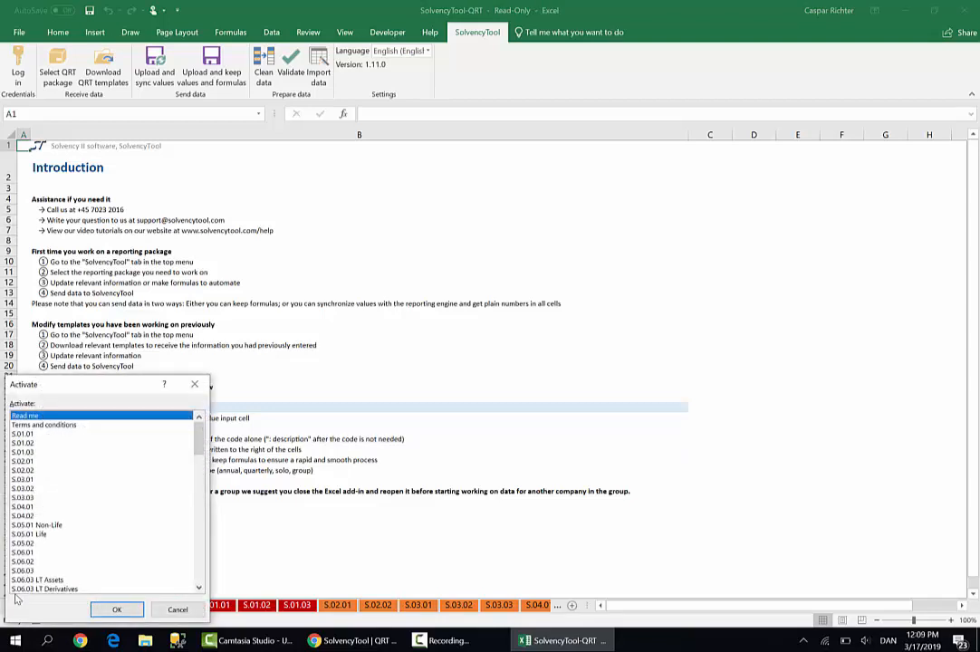
mouse_move(201, 442)
left_mouse_down()
mouse_move(197, 494)
mouse_move(197, 426)
left_mouse_up()
left_click(194, 385)
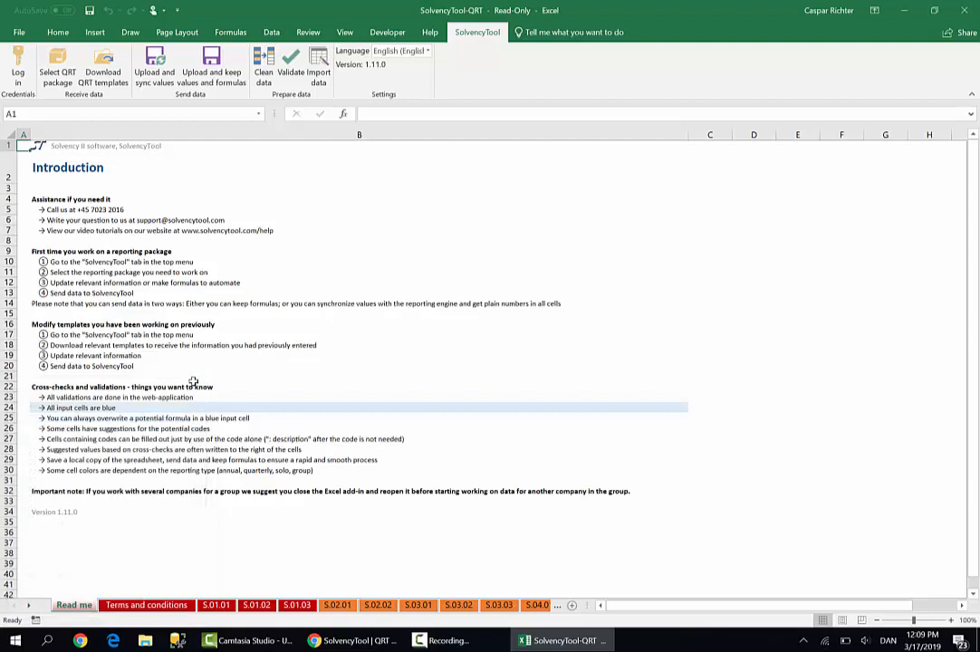
Link the Demo quarterly QRT package to the workbook and check which template sheets are listed
left_click(52, 58)
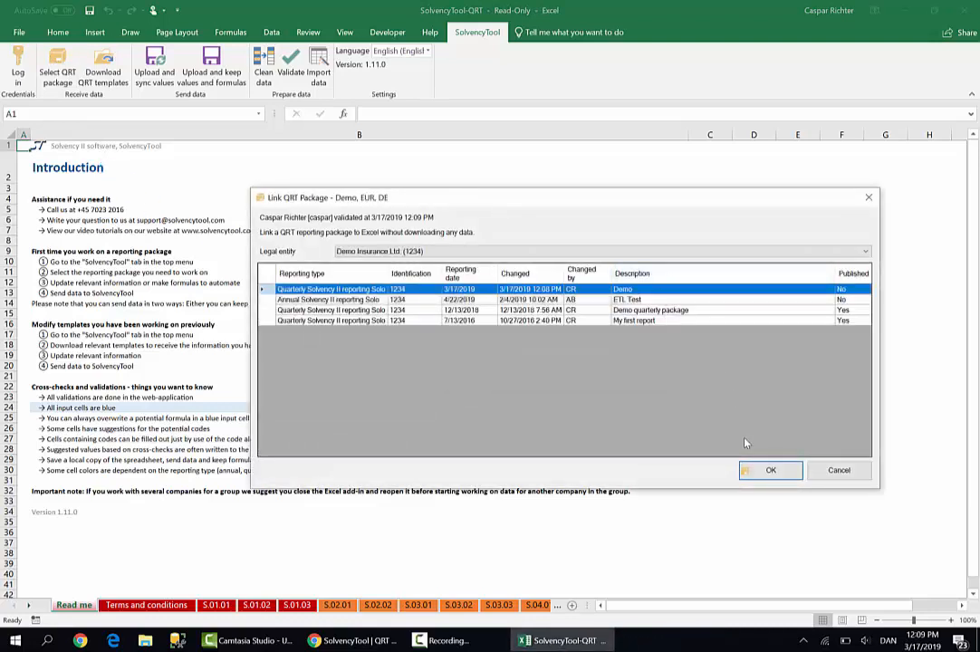
left_click(759, 469)
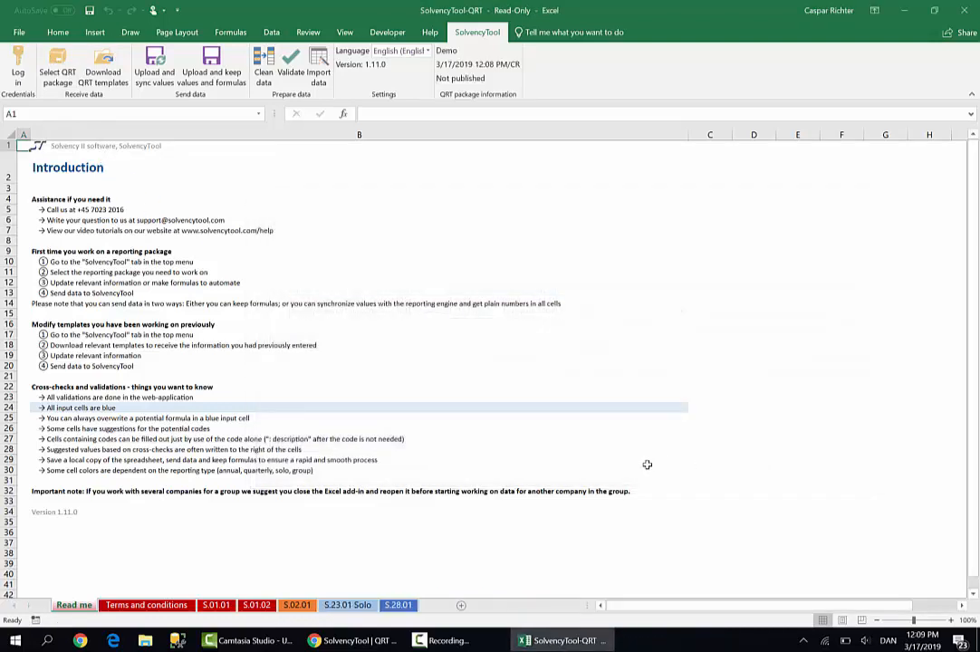
mouse_move(328, 645)
right_click(21, 609)
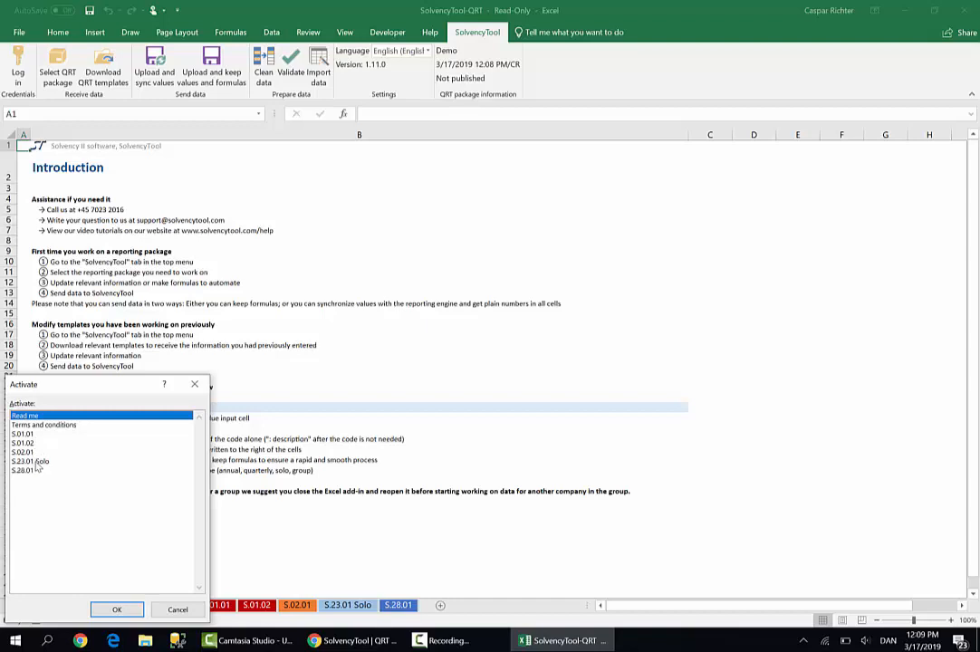
left_click(203, 385)
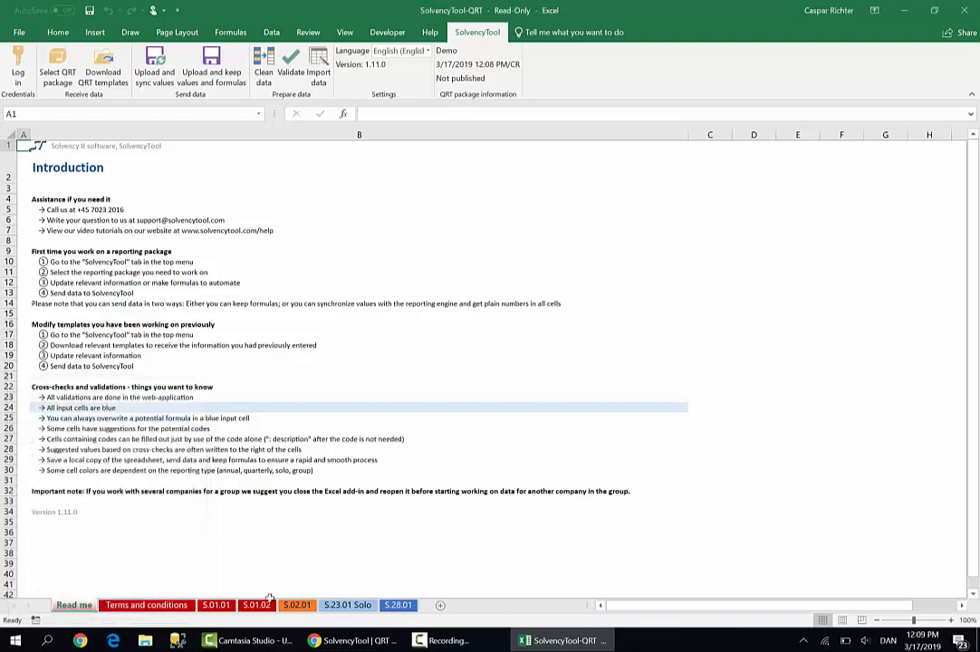
On the S.02.01 balance sheet, set the Solvency II value of Cash and cash equivalents to 100,000,000
left_click(298, 605)
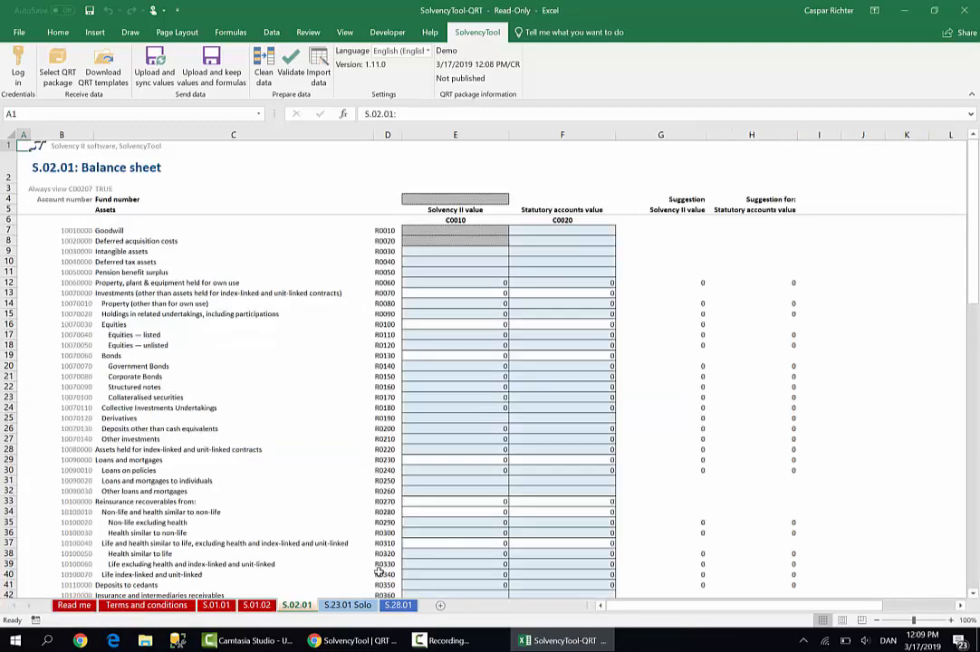
scroll(439, 516, "down", 2)
scroll(440, 516, "down", 1)
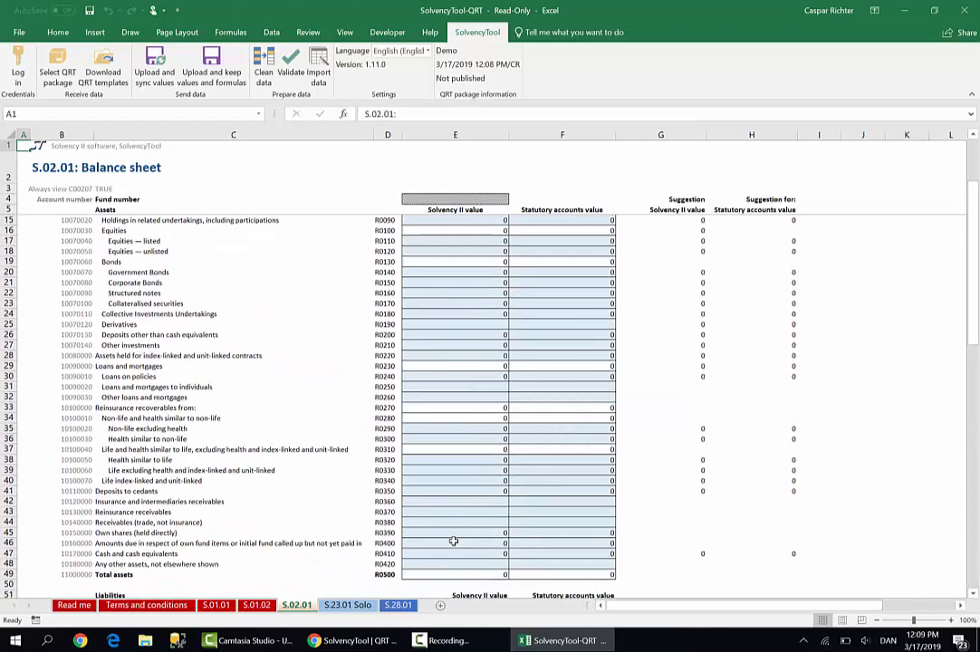
left_click(485, 552)
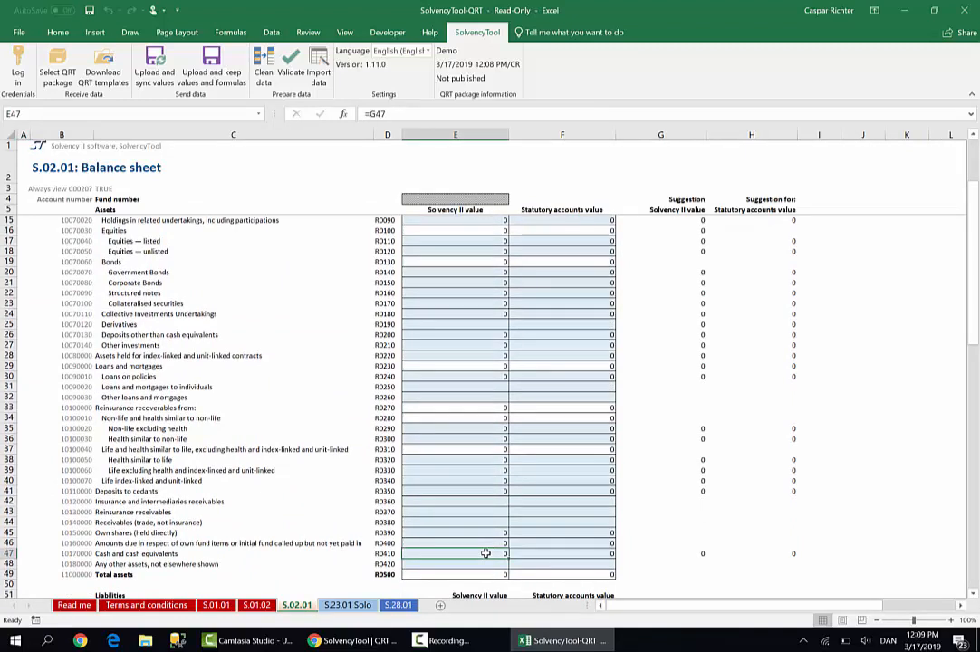
type("1")
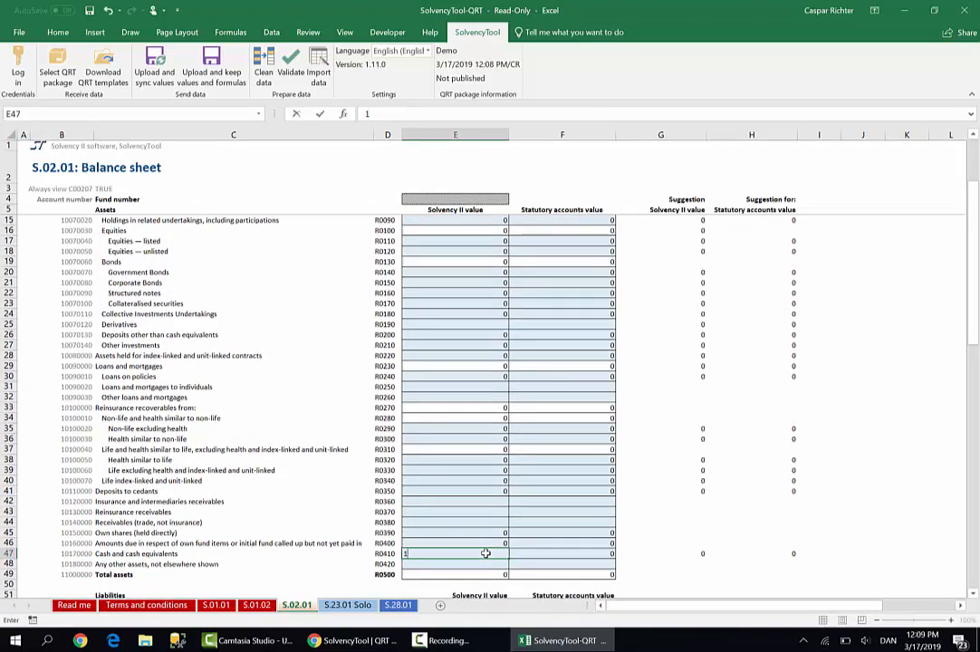
type("0,0")
type("00,000")
key("Return")
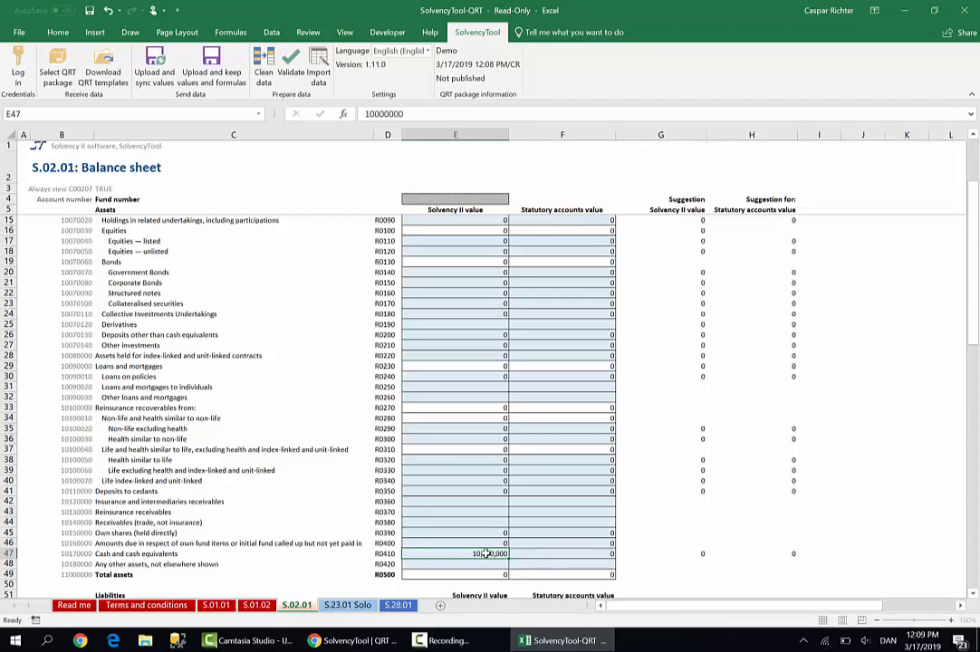
left_click(487, 553)
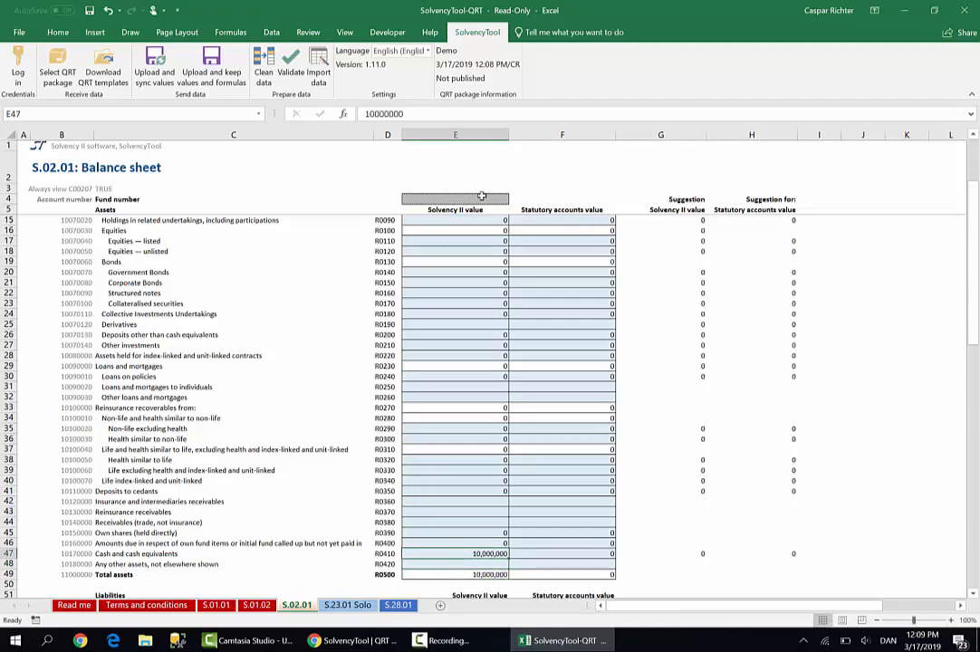
left_click(464, 111)
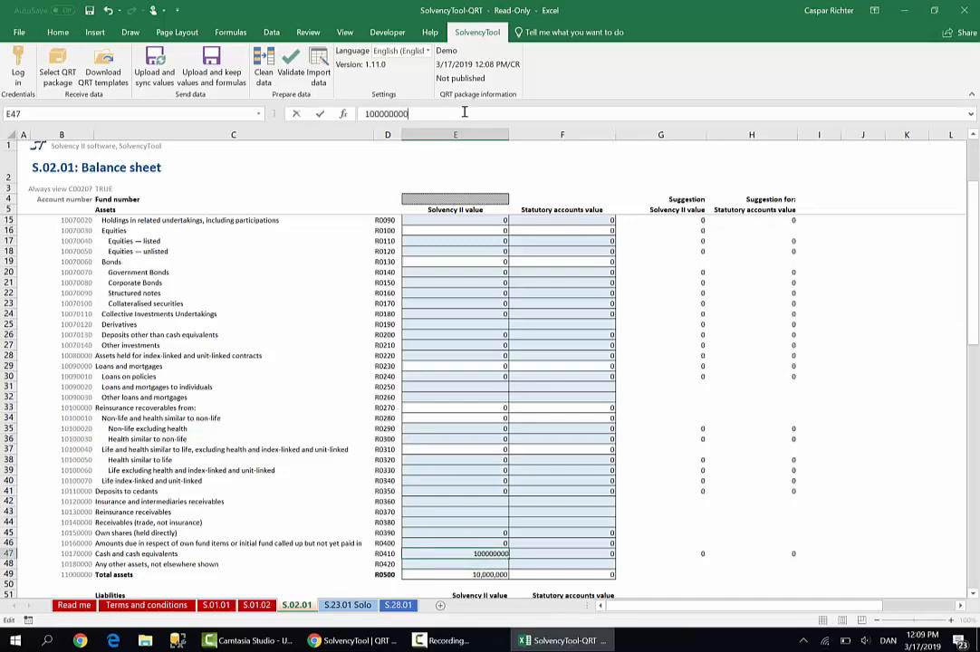
type("0")
key("Return")
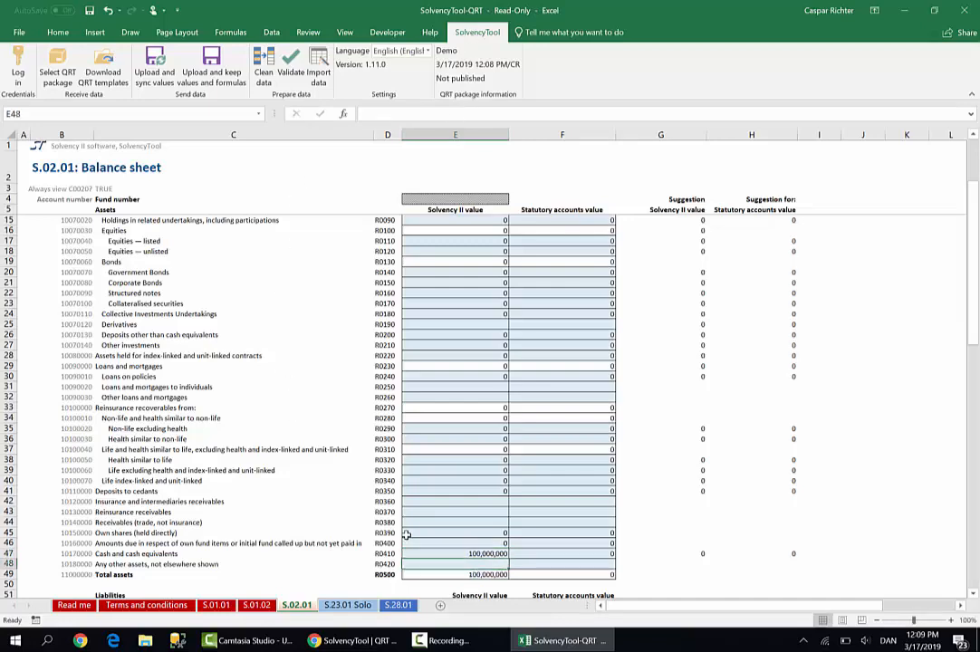
Set the Solvency II value of the Best Estimate under Technical provisions – non-life (excluding health) to 10,000,000
scroll(403, 524, "down", 4)
scroll(391, 520, "down", 1)
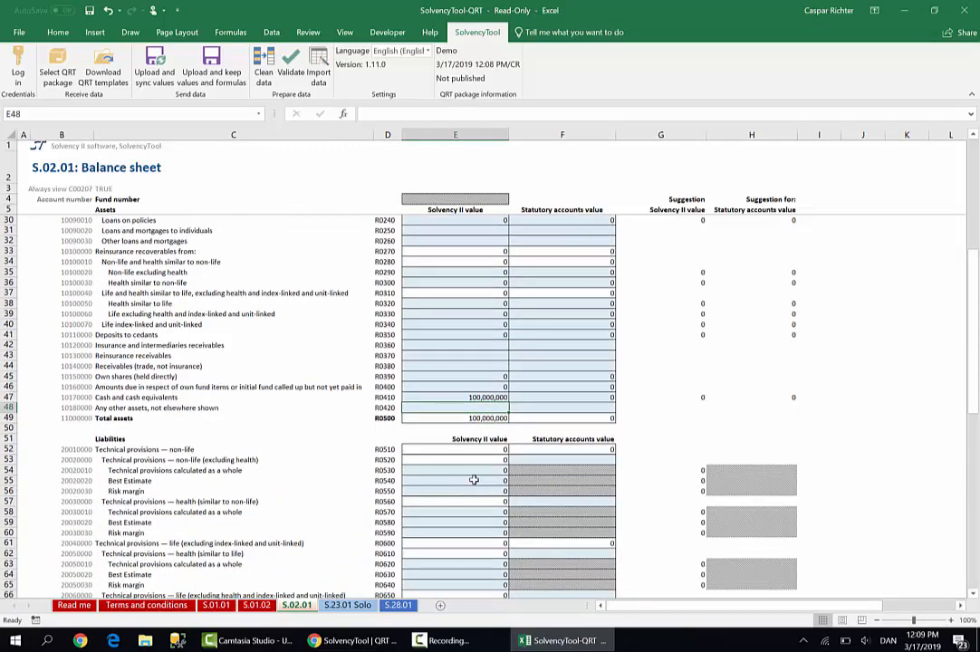
left_click(465, 481)
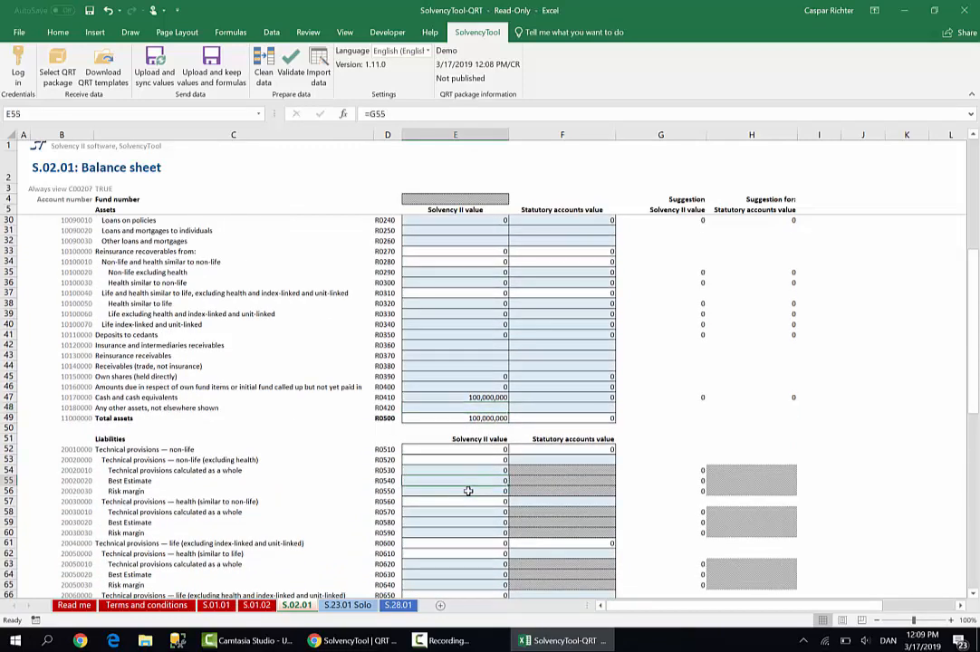
type("10,")
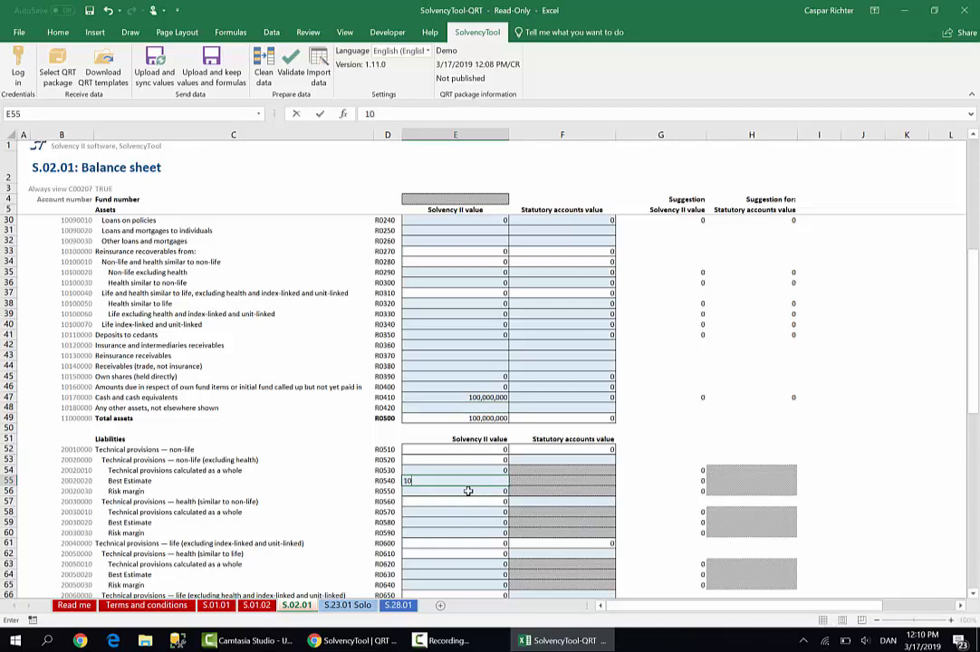
type("000,000")
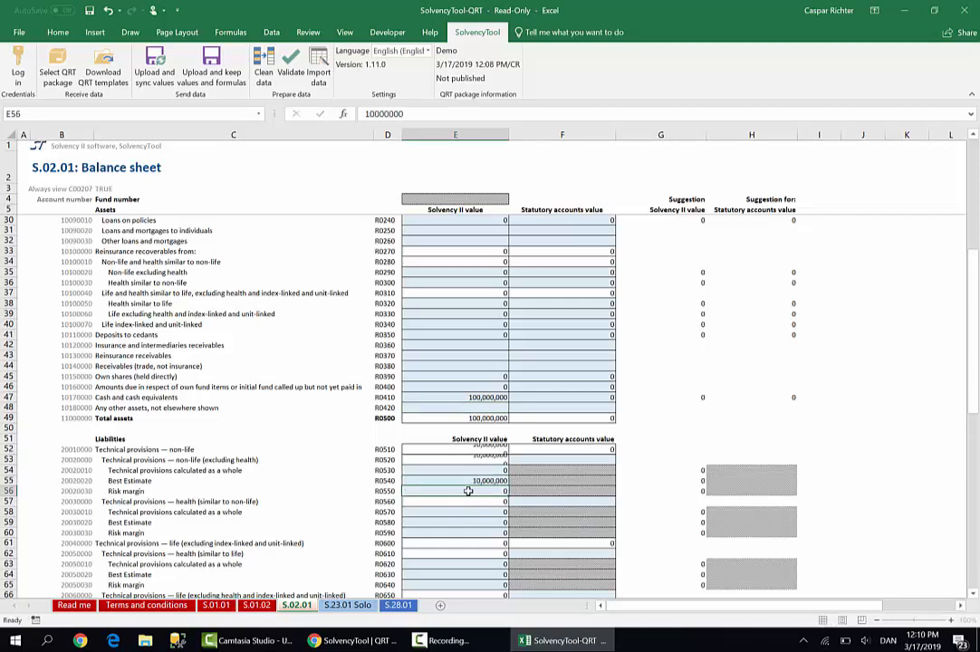
key("Return")
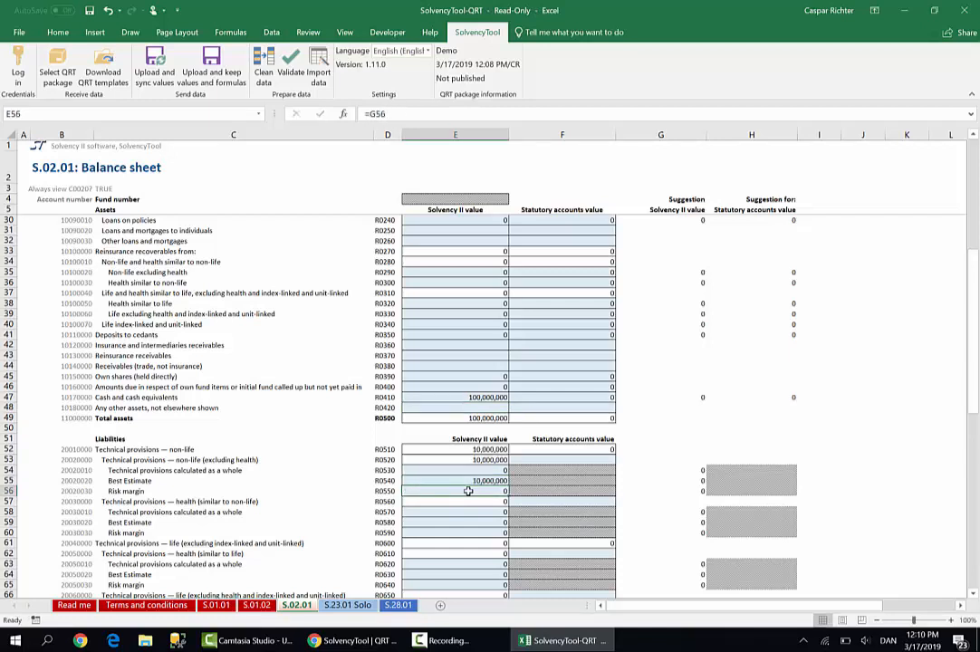
Set the Solvency II value of the Risk margin under Technical provisions – non-life (excluding health) to 200,000
type("200,0")
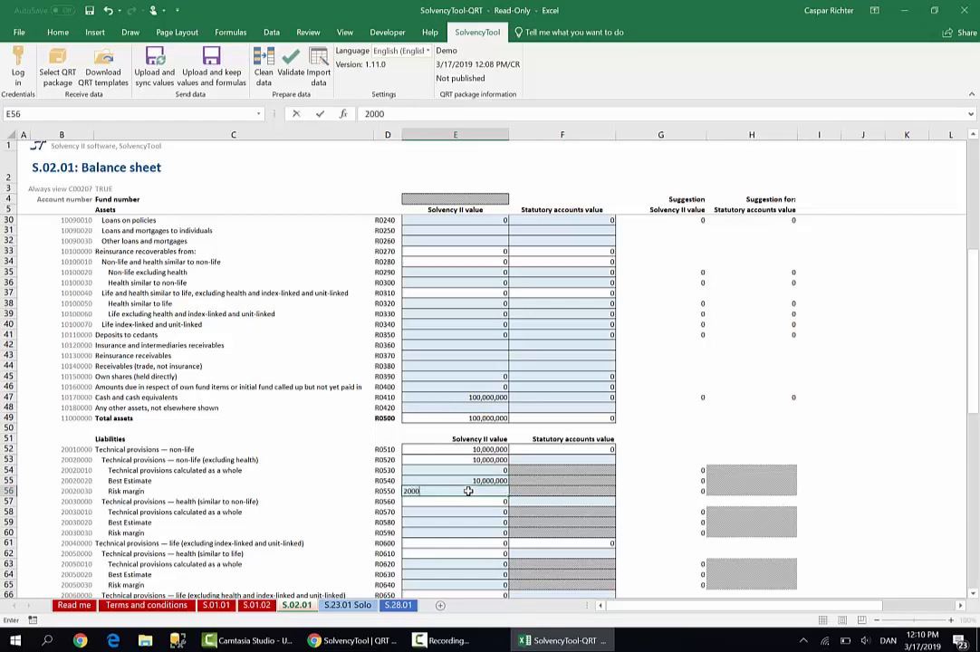
type("00")
key("Return")
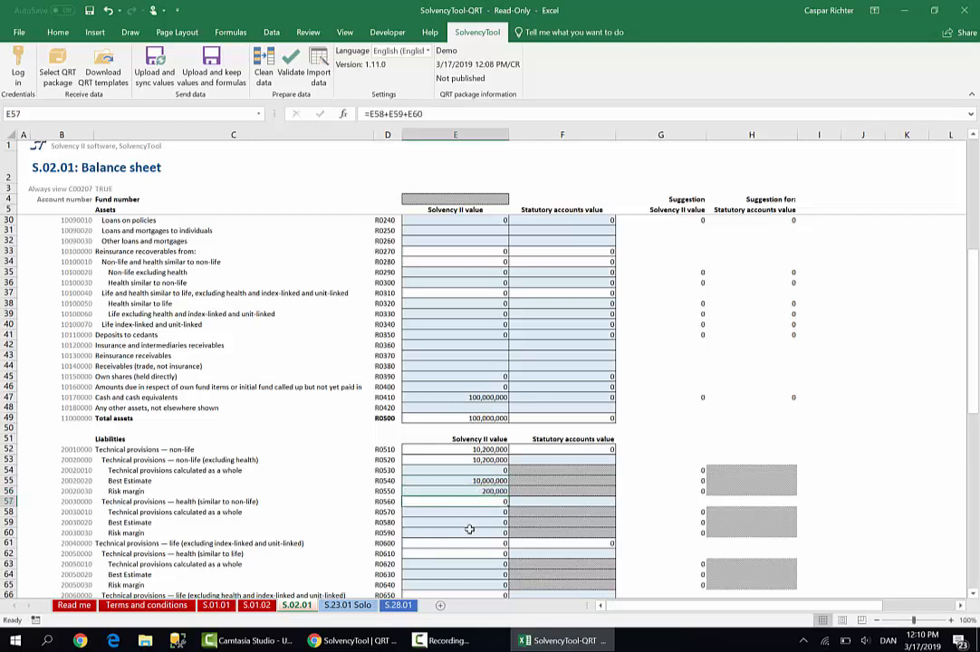
Review the S.23.01 Own funds sheet down to the SCR and MCR ratios and the reconciliation reserve
left_click(352, 606)
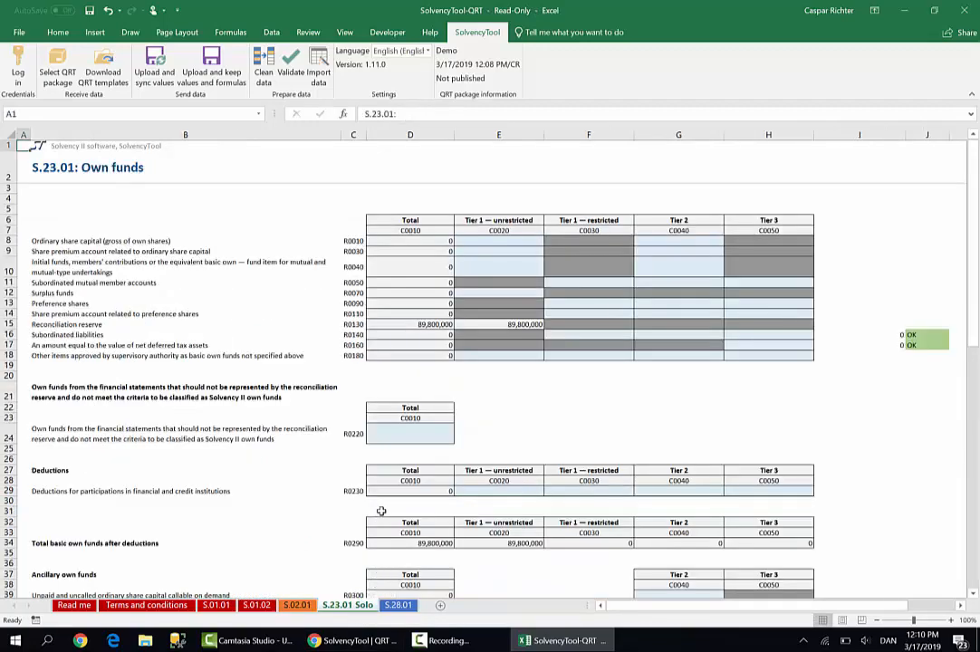
scroll(383, 498, "down", 12)
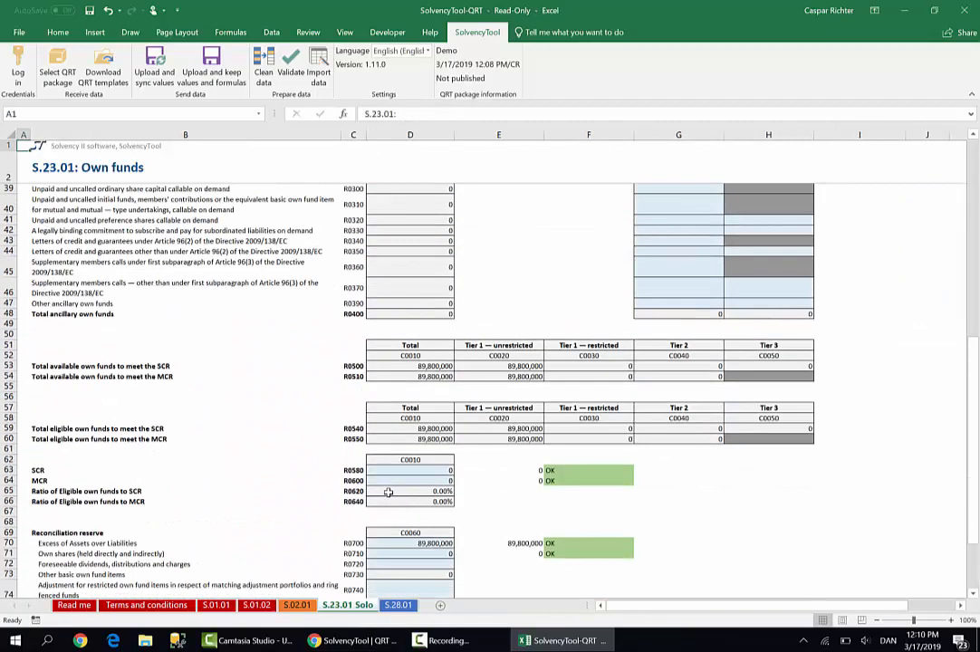
scroll(391, 498, "down", 1)
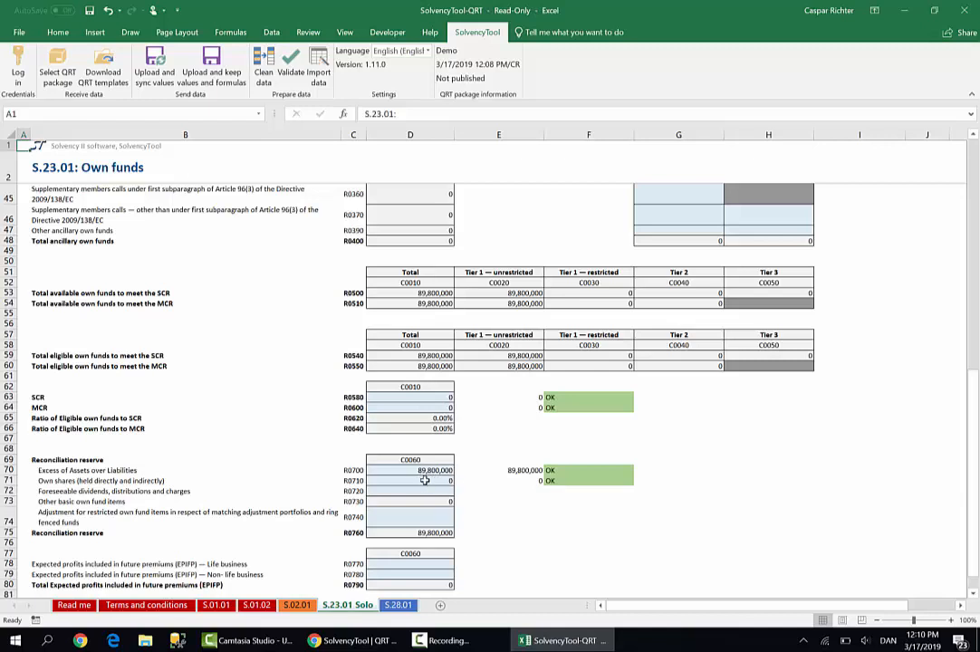
On the S.28.01 sheet, set the net written premiums for medical expense insurance and proportional reinsurance to 10,000,000
left_click(397, 606)
scroll(405, 517, "down", 1)
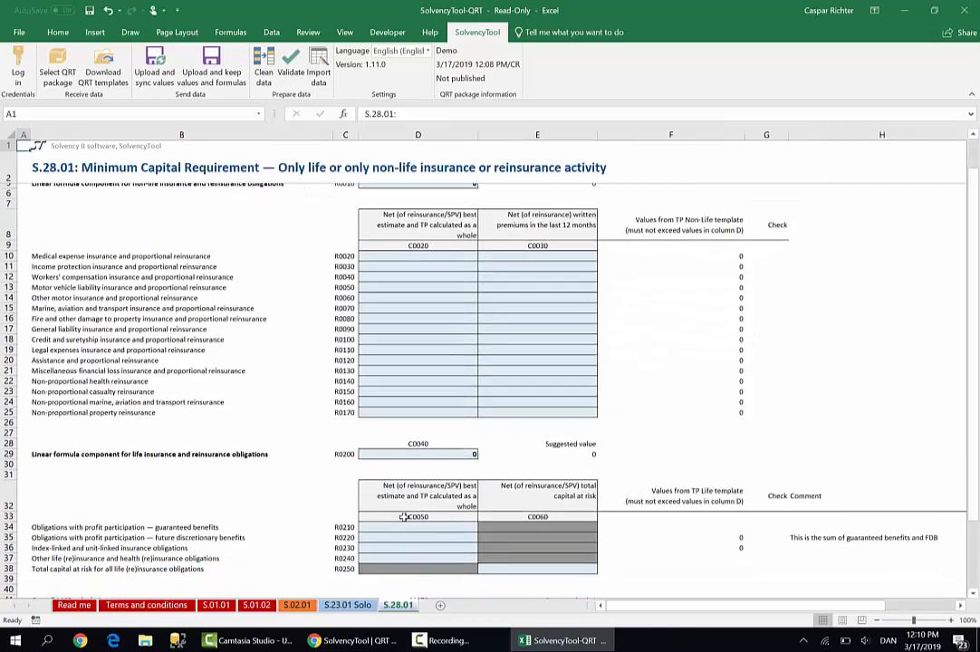
left_click(544, 251)
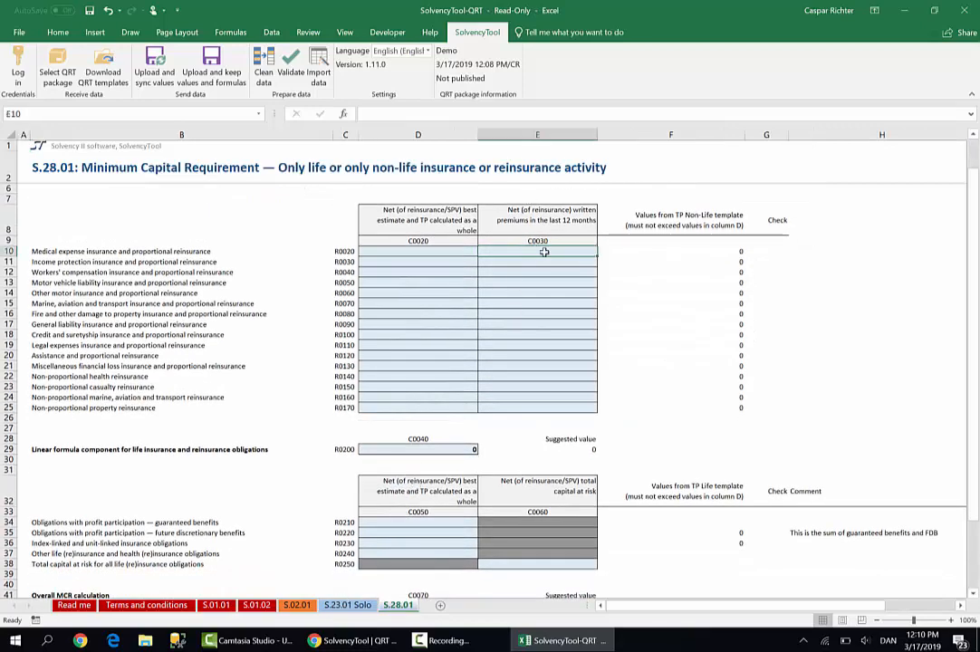
type("1")
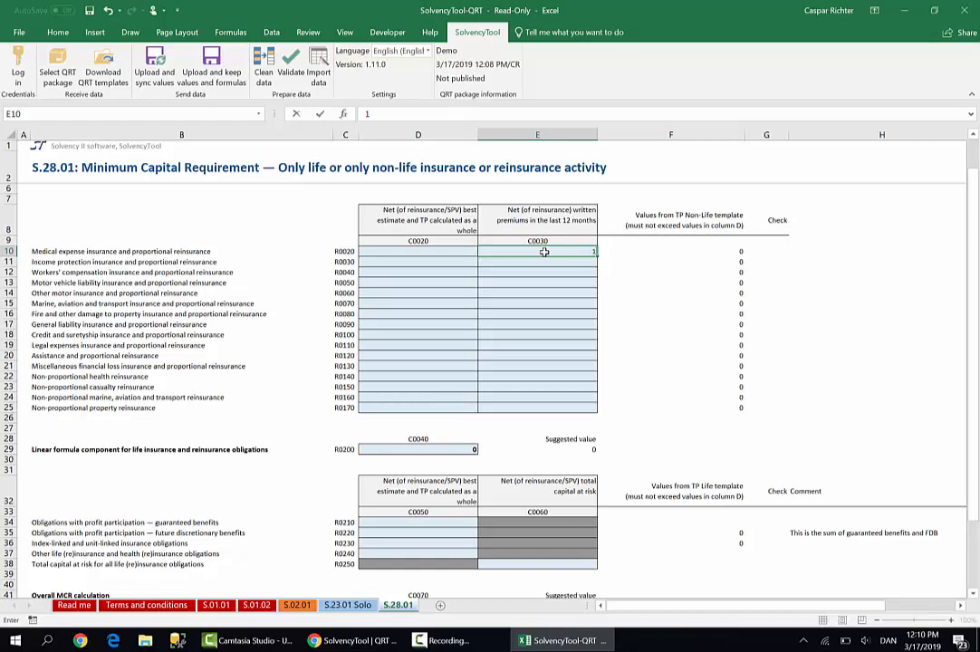
type("0,000,00")
type("0")
key("Return")
Set the net best estimate and TP calculated as a whole for medical expense insurance to 10,000,000
key("Up")
key("Left")
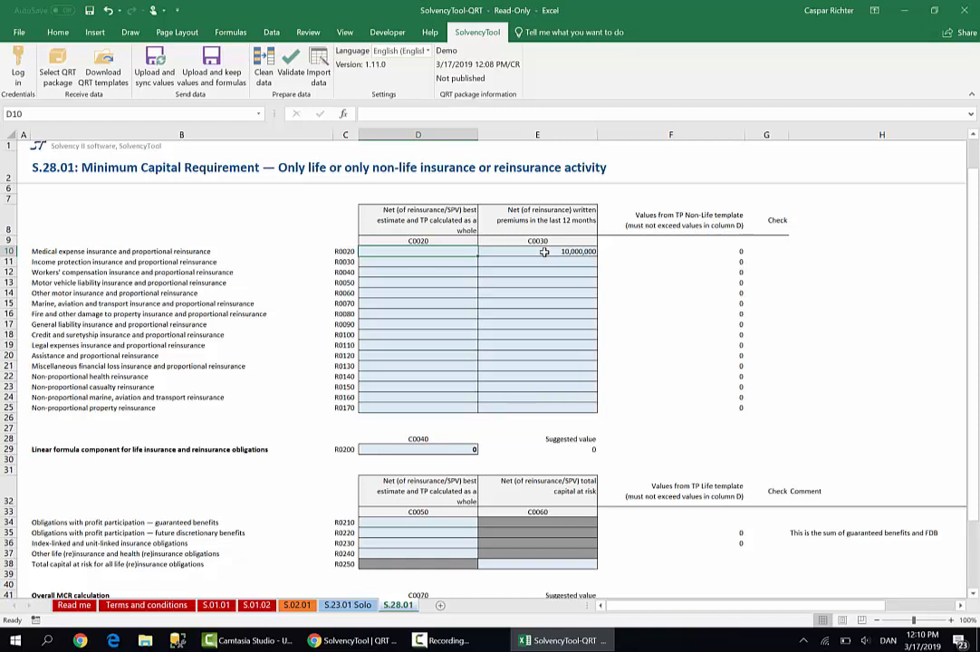
type("10000000")
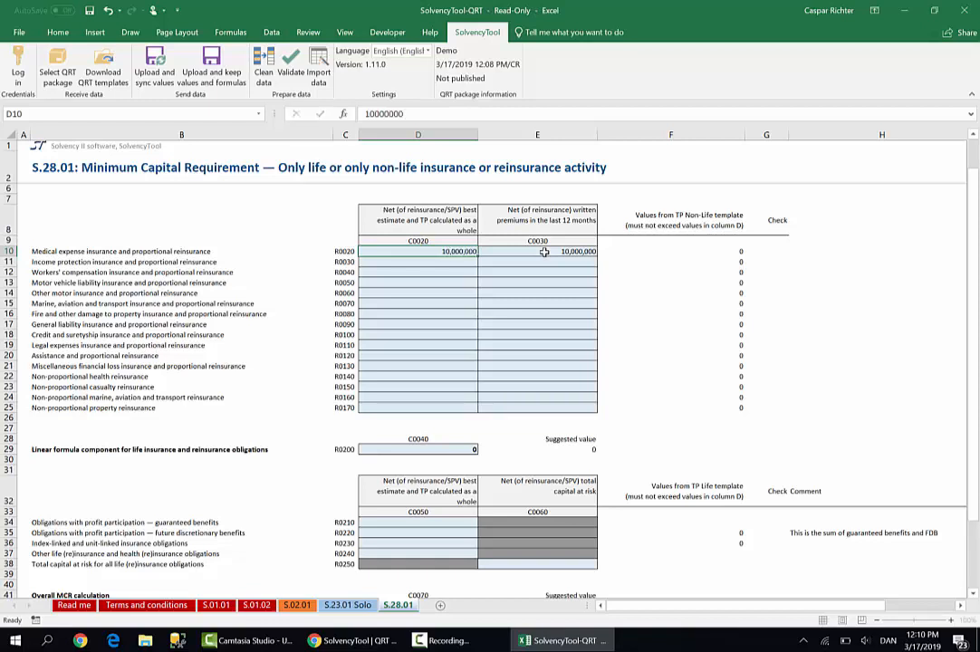
key("Return")
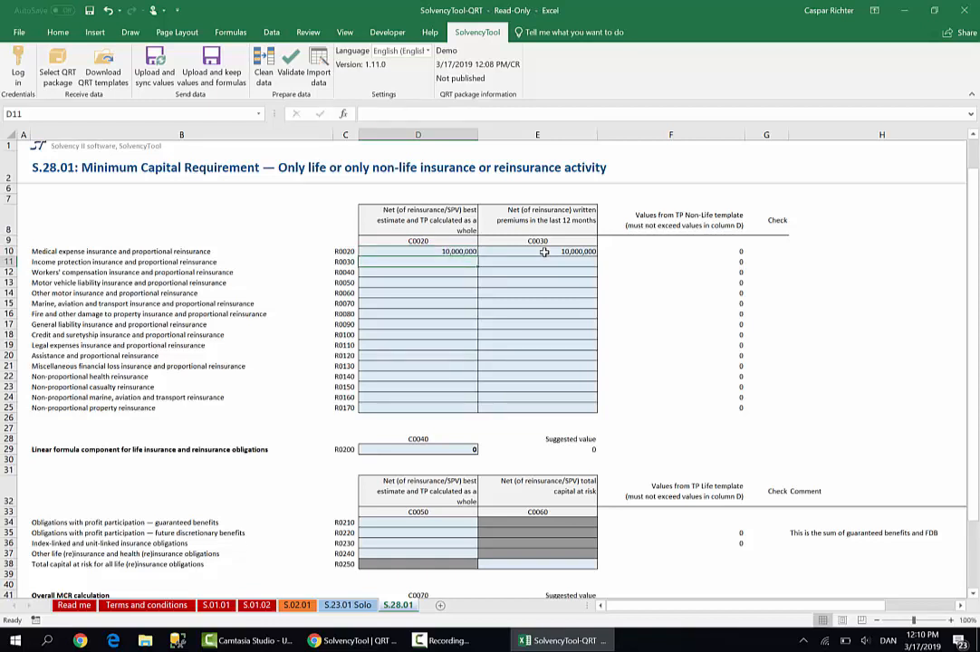
In the Overall MCR calculation, set the SCR to 200,000
scroll(541, 258, "down", 5)
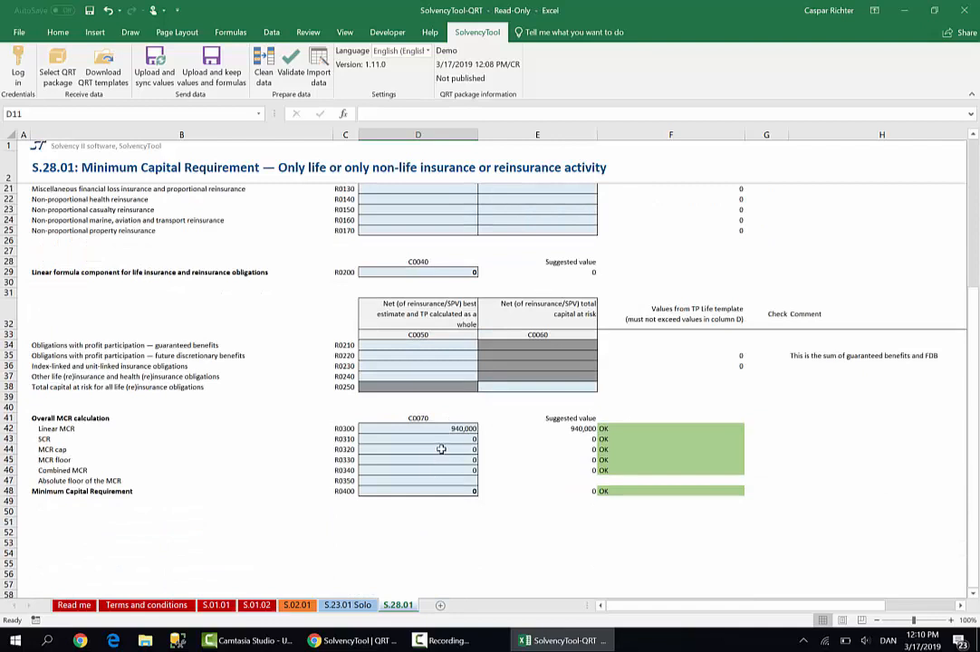
left_click(444, 441)
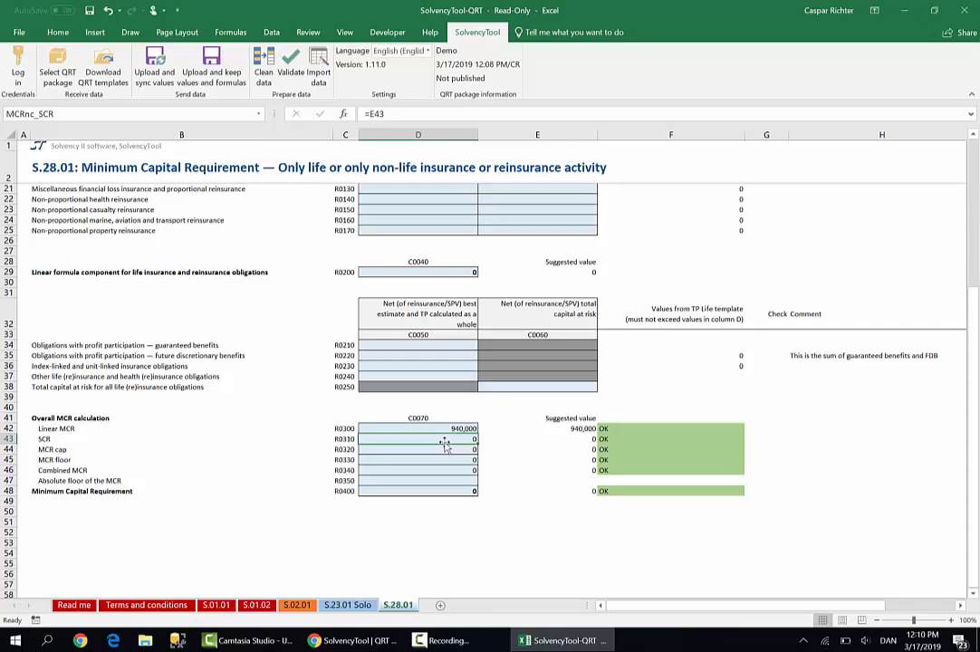
type("20")
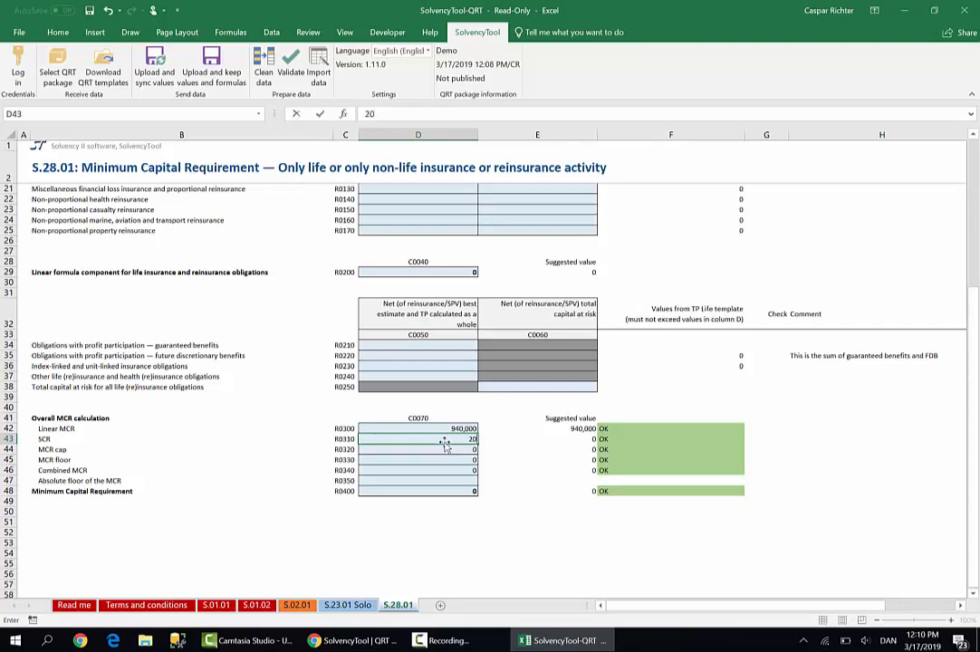
type("0000")
key("Return")
Set the Absolute floor of the MCR to 3,700,000
key("Down")
key("Down")
key("Down")
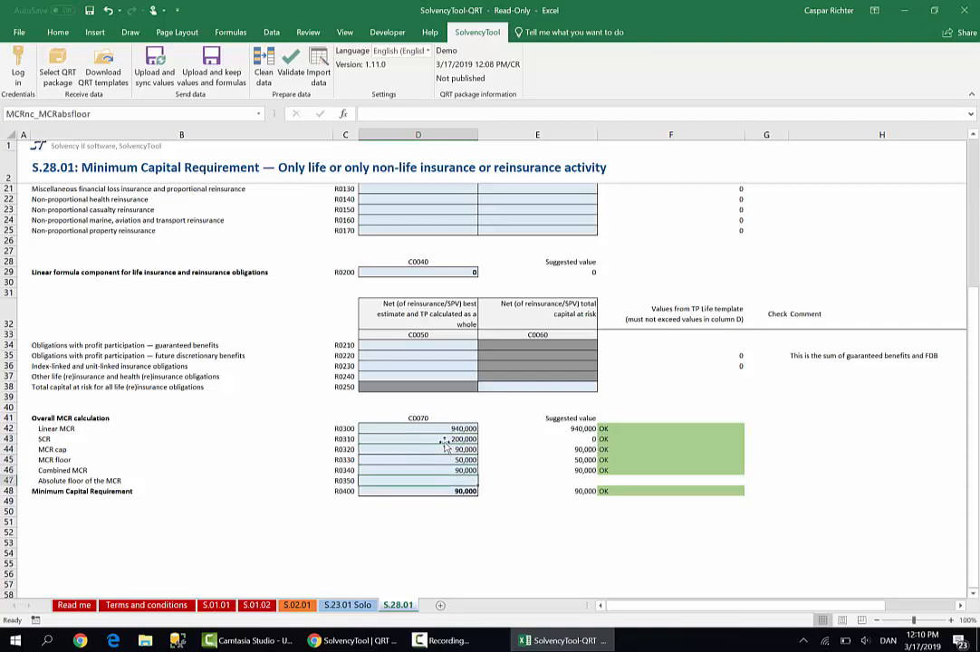
type("37")
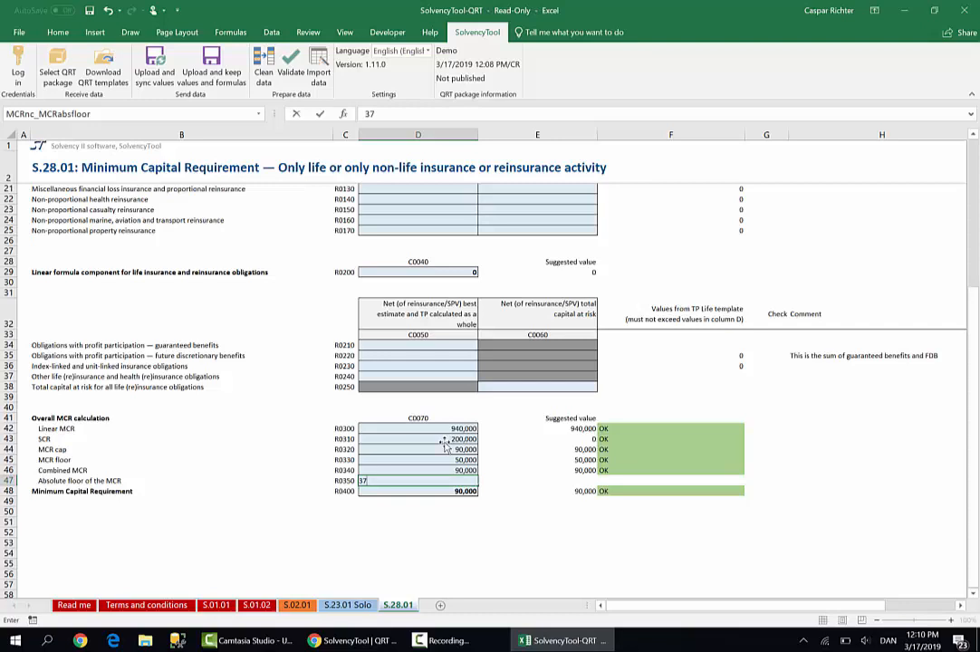
type("00000")
key("Return")
key("Up")
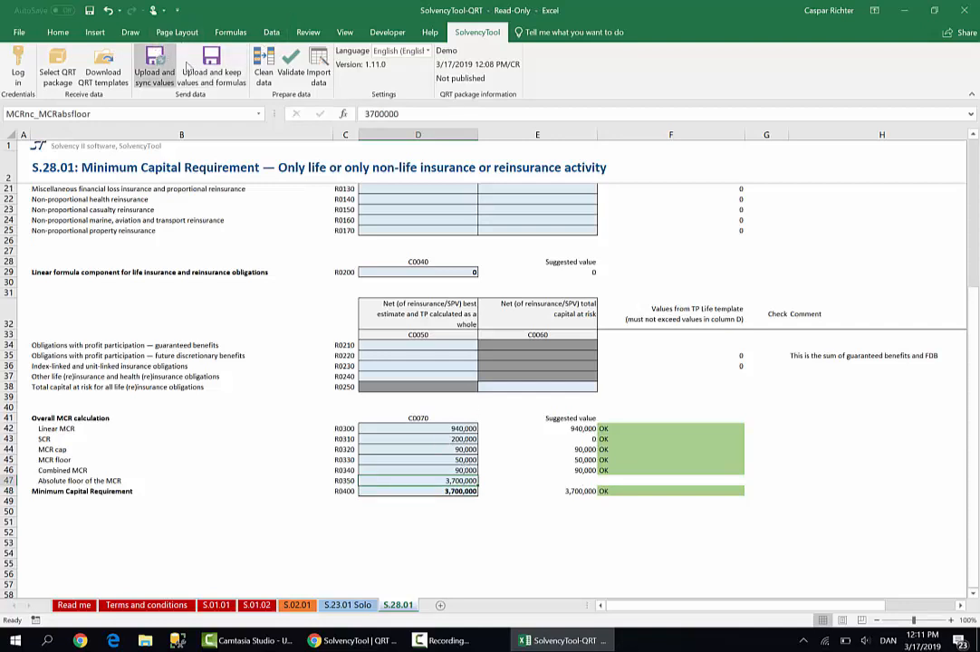
Upload and sync the values of the balance sheet, own funds and minimum capital requirement templates to SolvencyTool
left_click(154, 63)
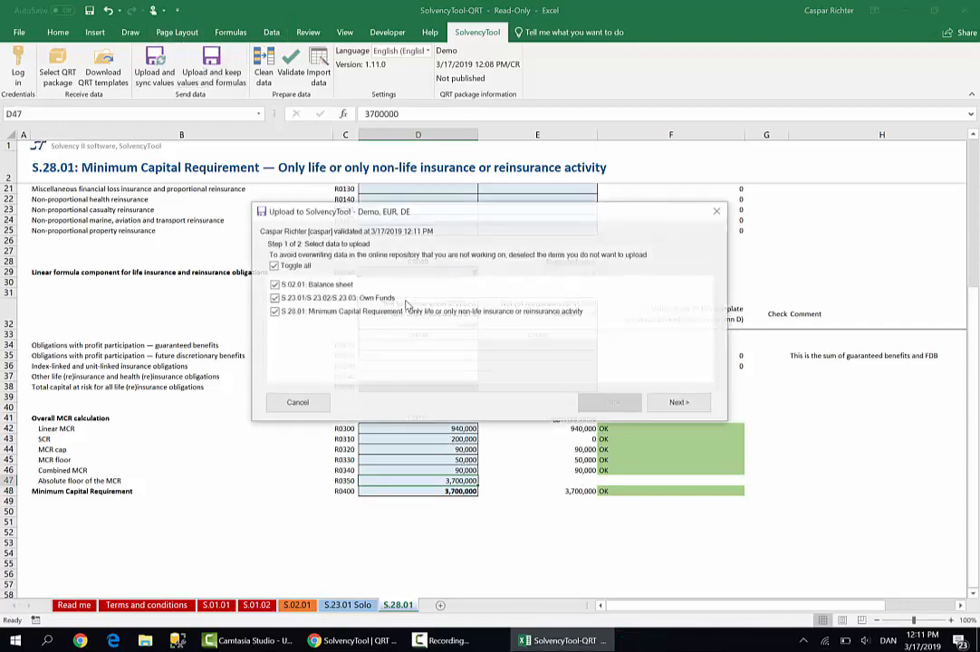
left_click(684, 405)
left_click(680, 403)
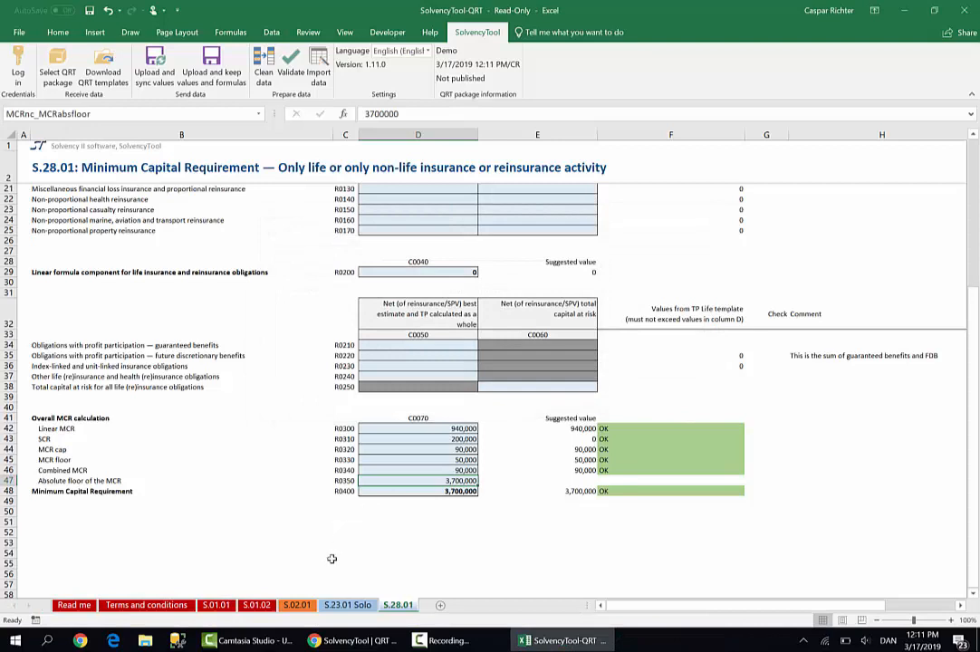
Switch to SolvencyTool in Chrome and create a validation report for the quarterly package with XBRL taxonomy 2.3.0
left_click(335, 639)
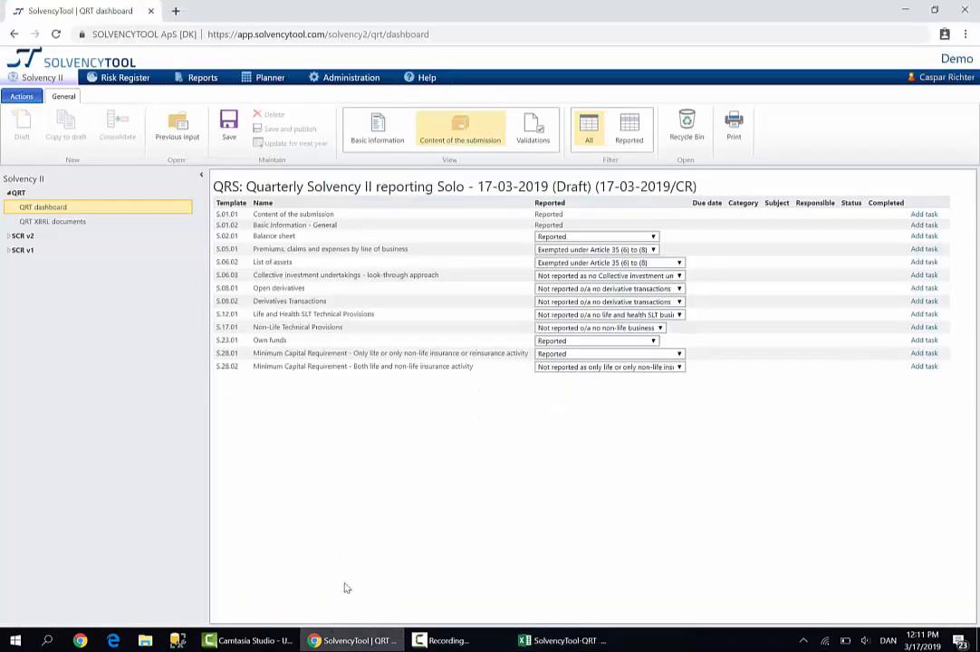
left_click(533, 127)
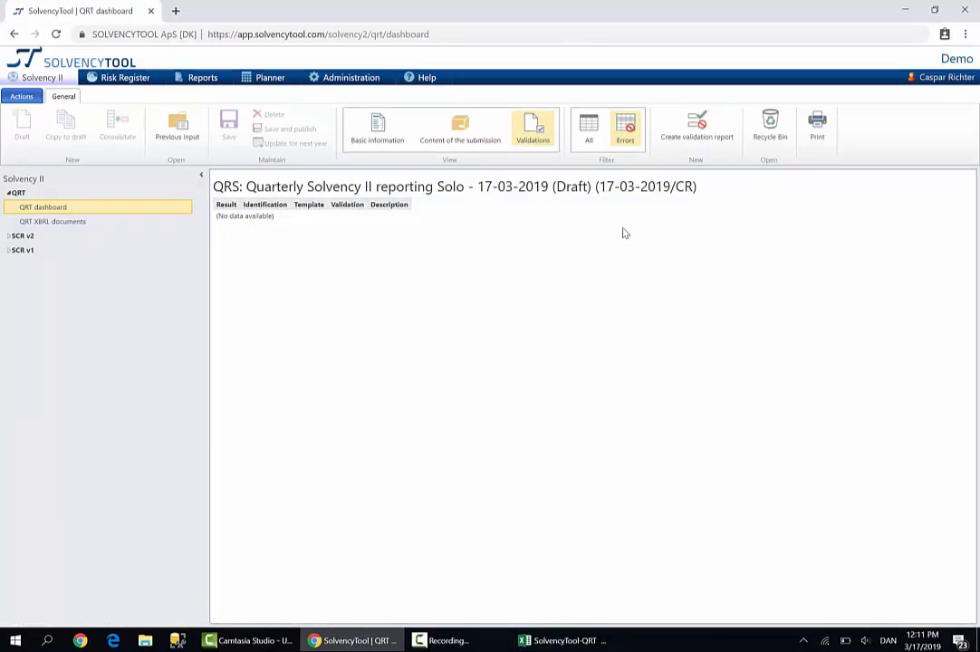
left_click(694, 120)
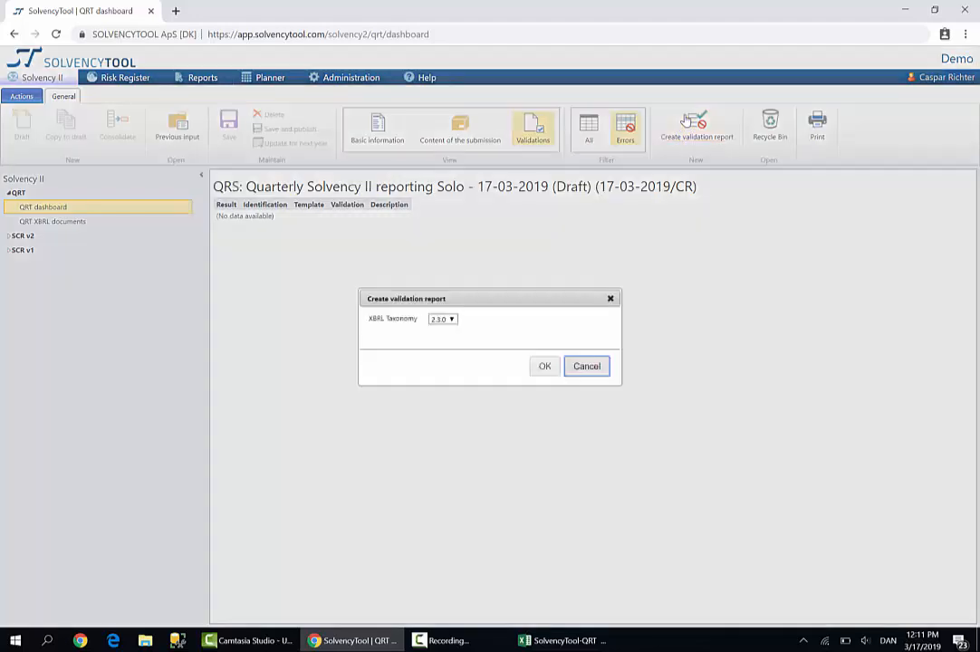
left_click(545, 367)
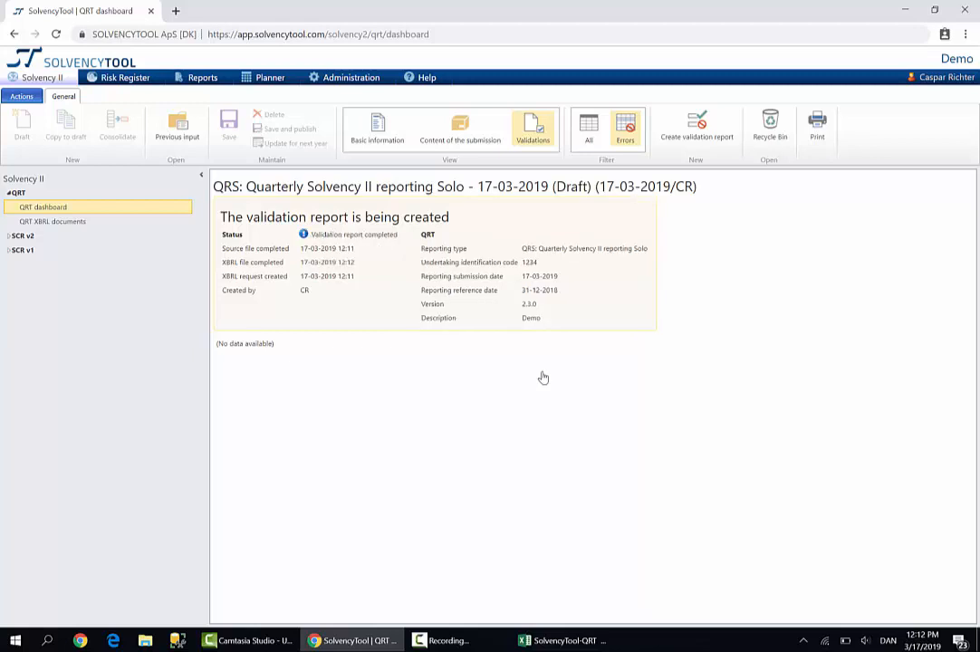
Check the completed validation report, looking through all validations and then only the errors
left_click(531, 145)
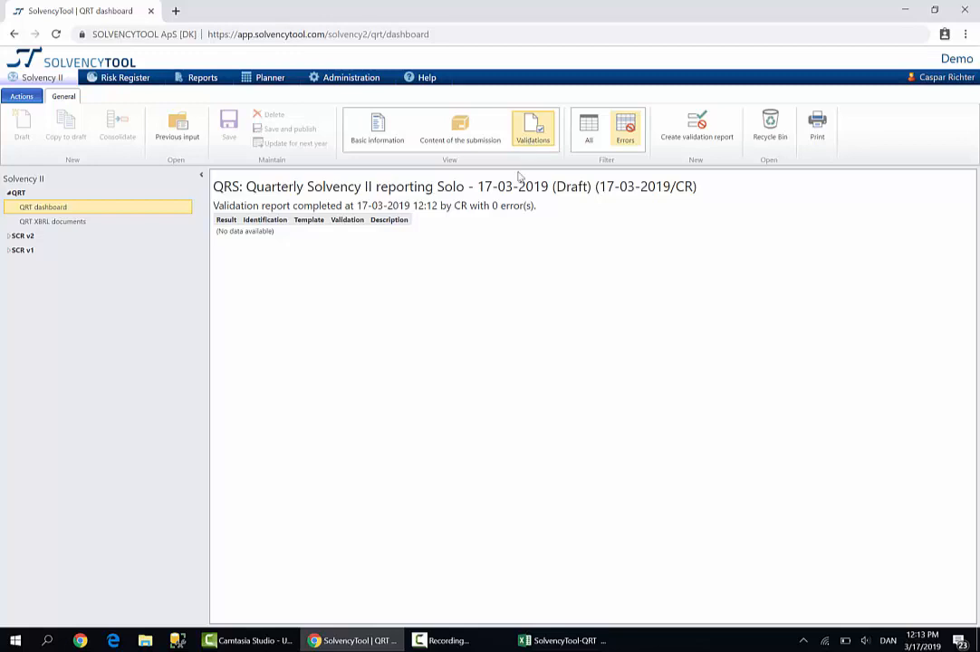
left_click(587, 134)
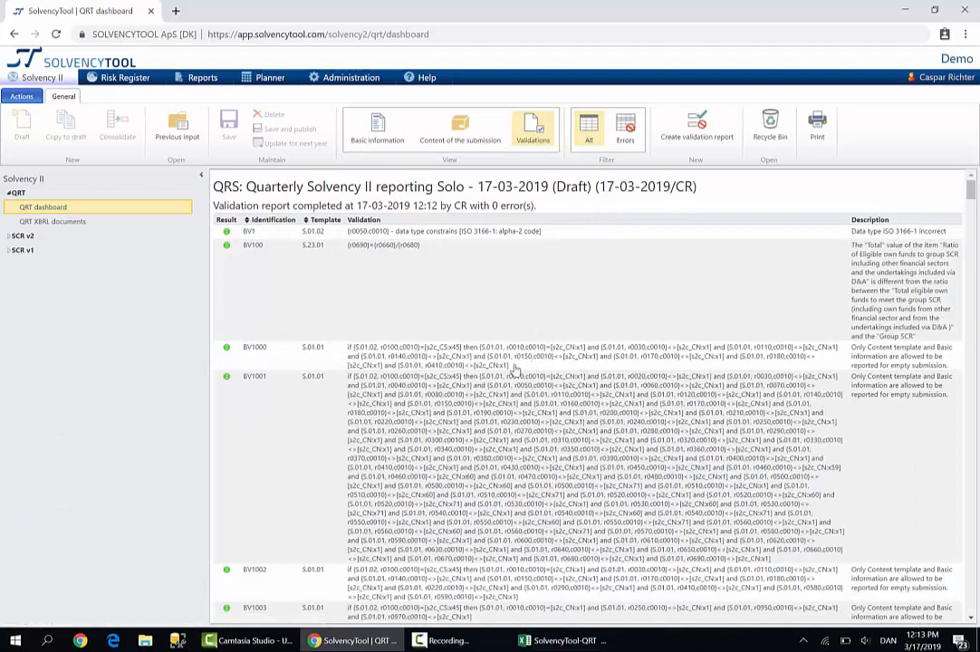
scroll(509, 348, "down", 8)
scroll(509, 348, "up", 8)
left_click(625, 136)
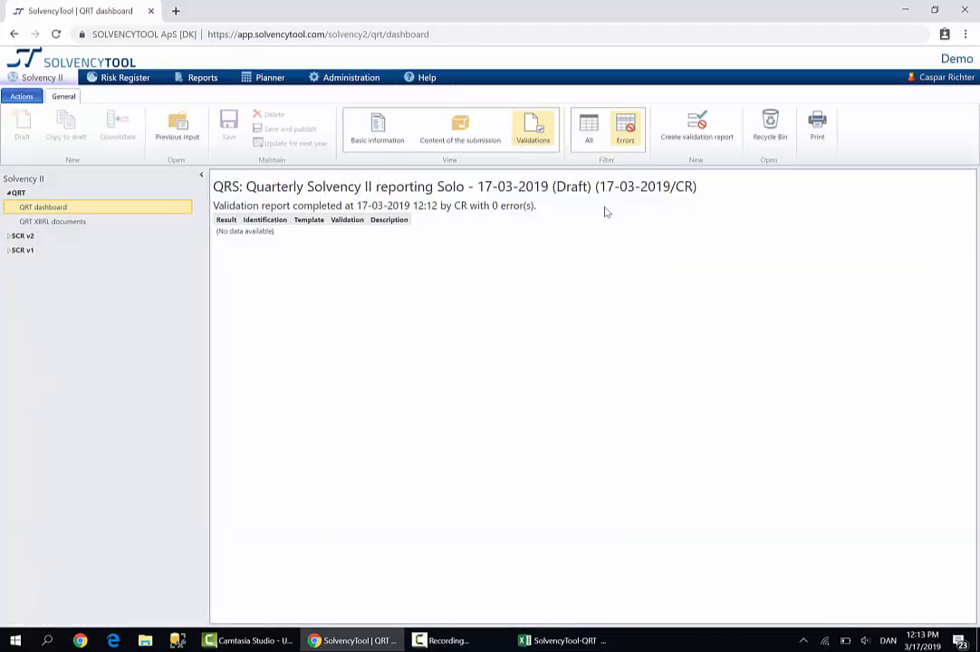